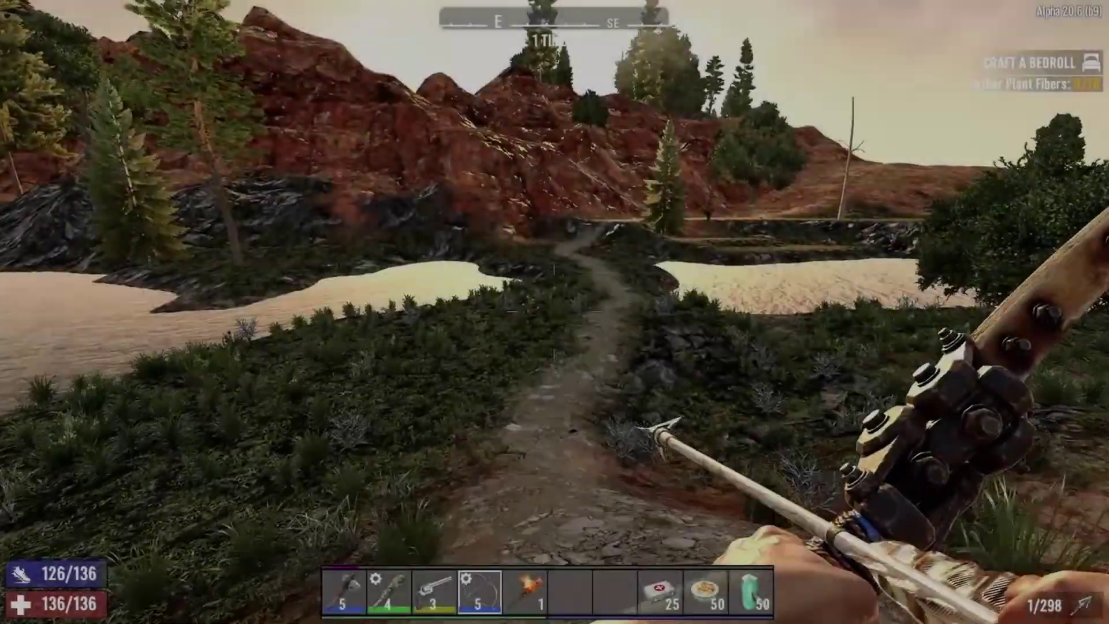
Sprint along the lakeside dirt path toward the cave
key("shift+w")
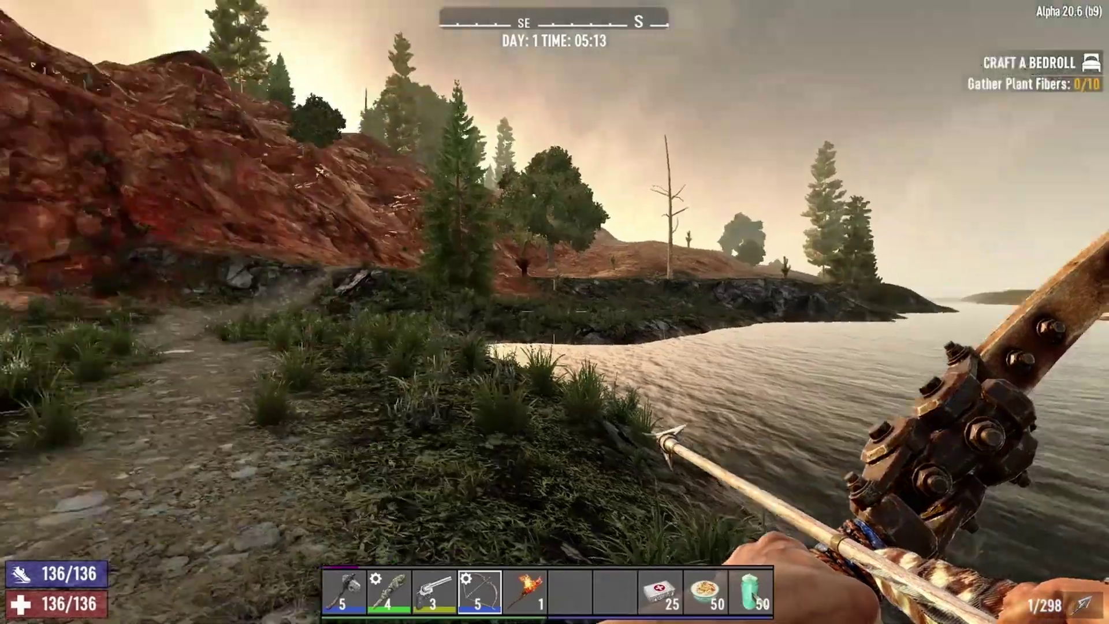
key("shift+w")
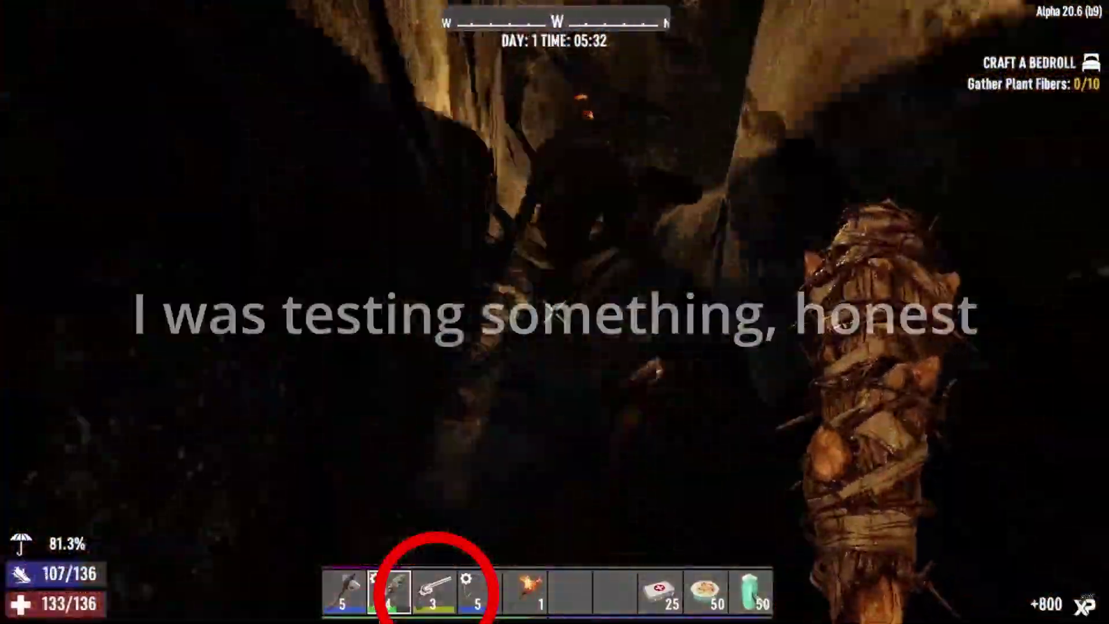
Swing the spiked club repeatedly at the cave zombie until it dies
left_click(554, 312)
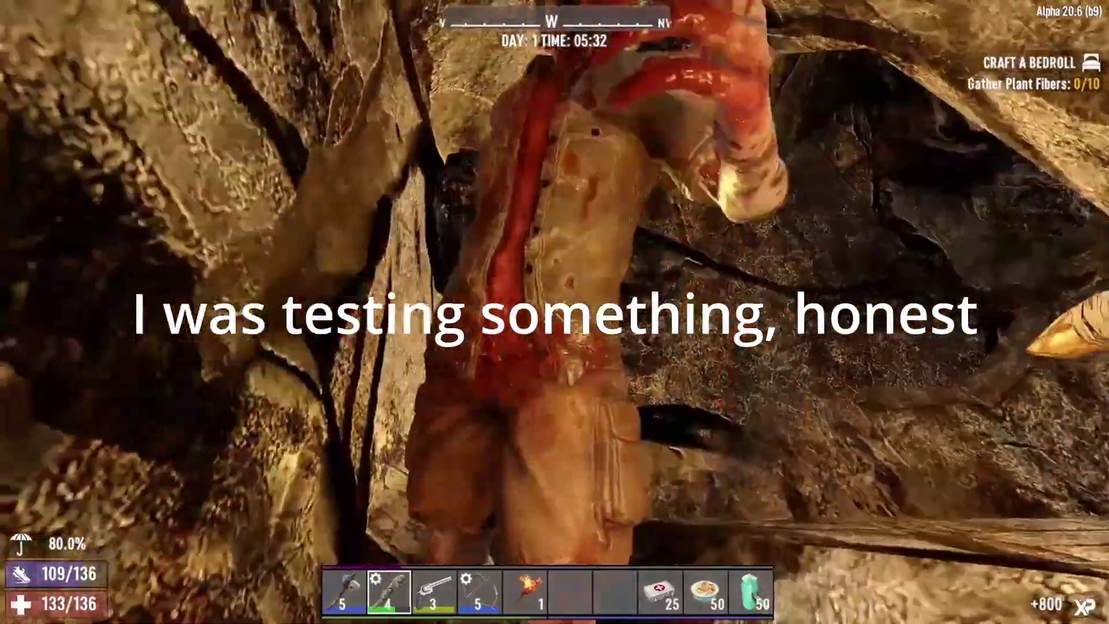
left_click(555, 312)
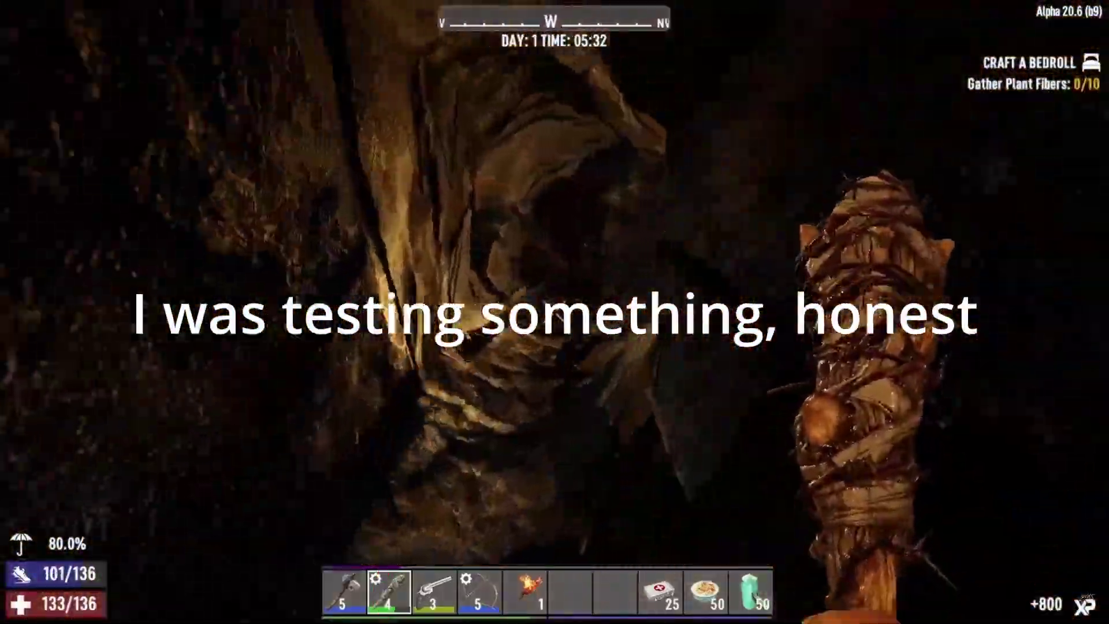
left_click(554, 312)
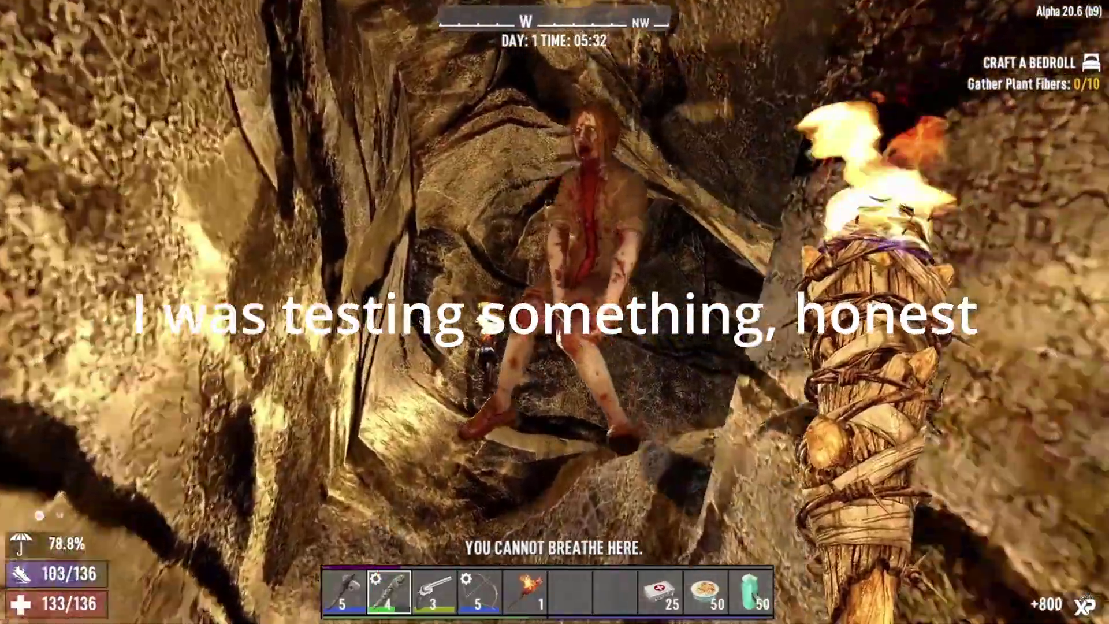
left_click(552, 313)
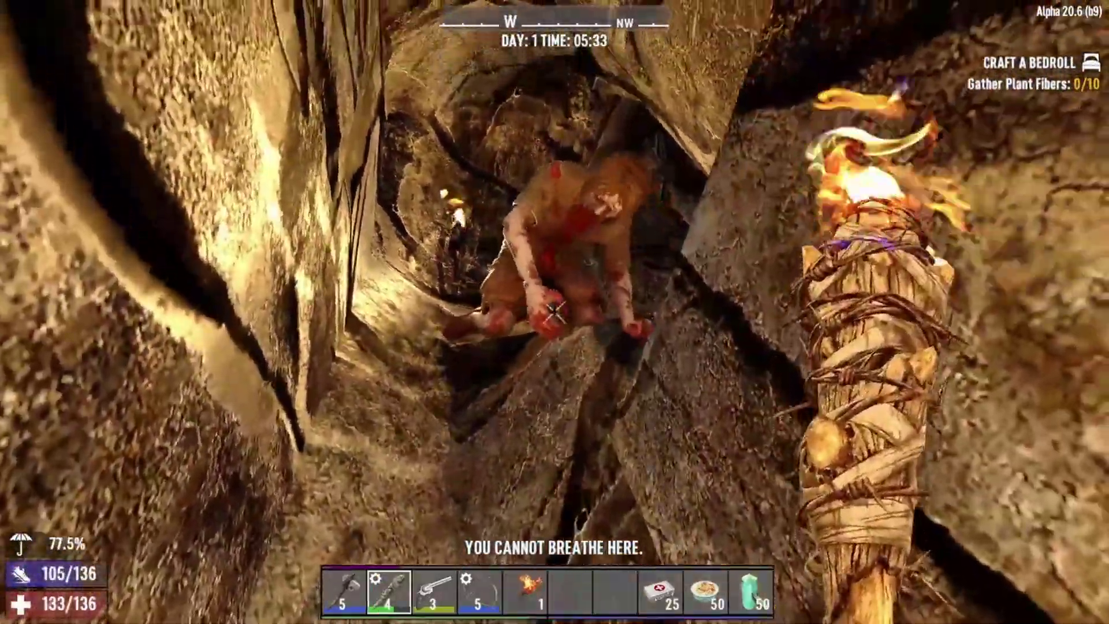
left_click(553, 313)
left_click(554, 313)
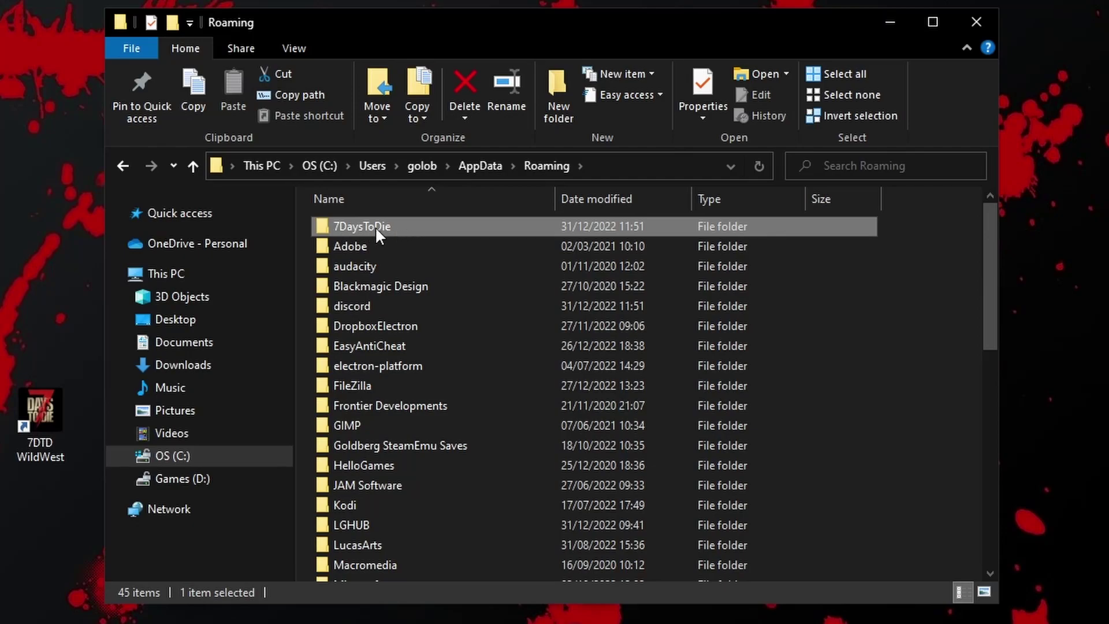
Inside the 7DaysToDie folder, create a new folder named 'Mods' and open it
mouse_move(431, 258)
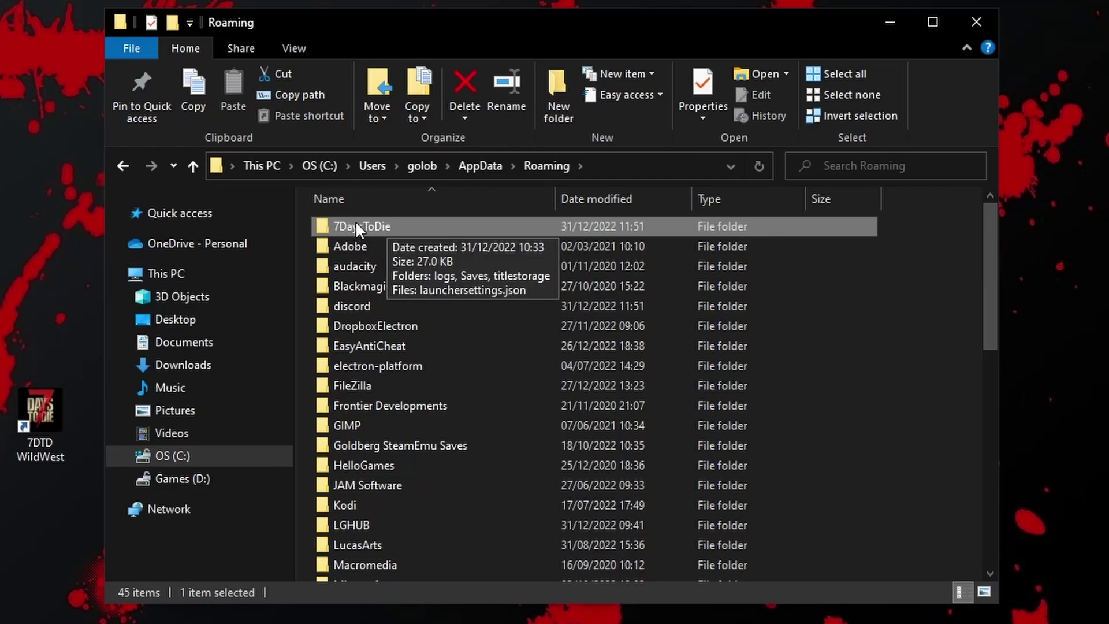
double_click(389, 225)
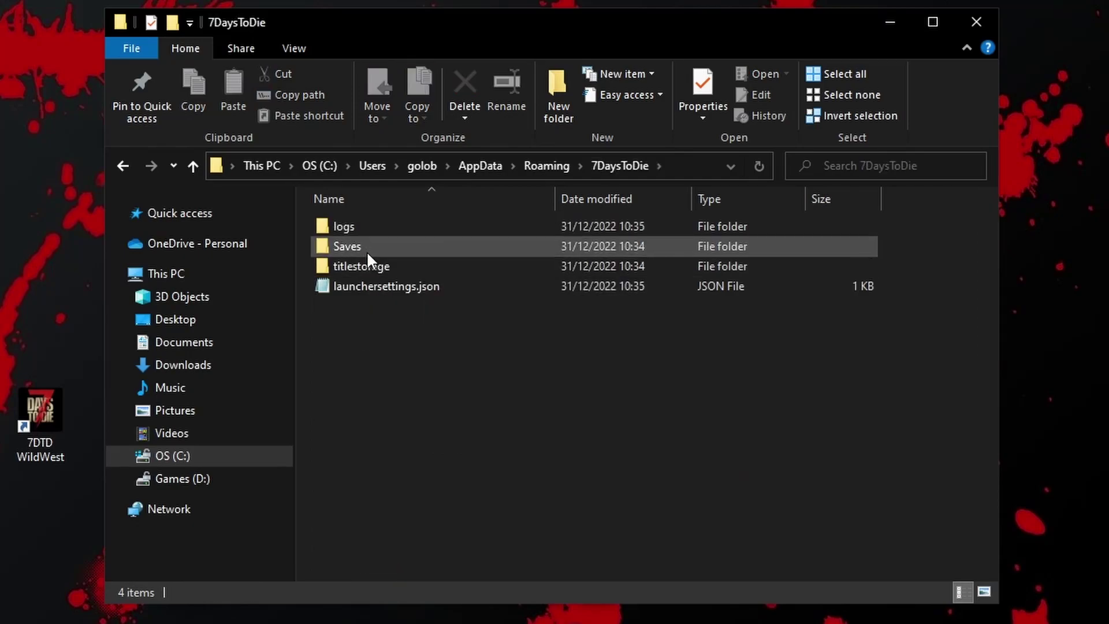
right_click(365, 356)
mouse_move(317, 586)
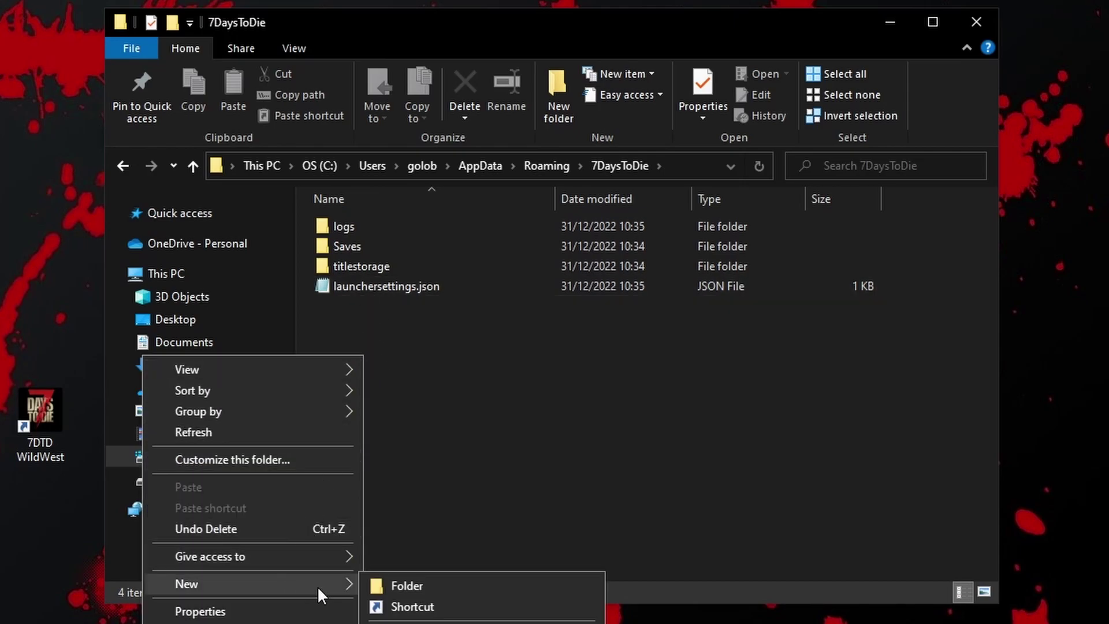
left_click(390, 586)
type("Mods")
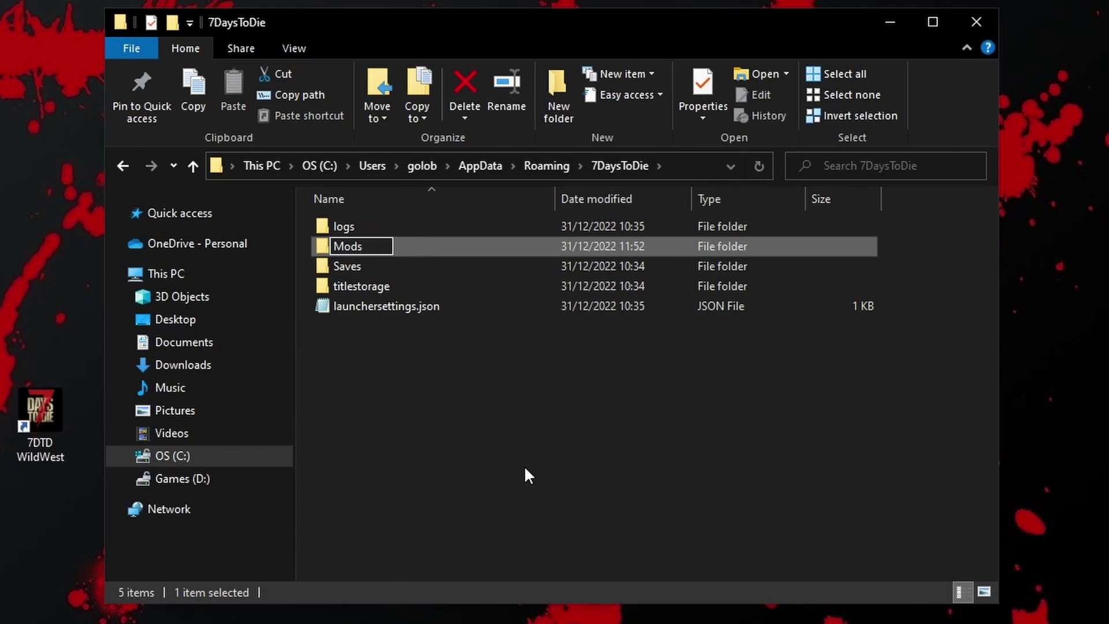
key("Return")
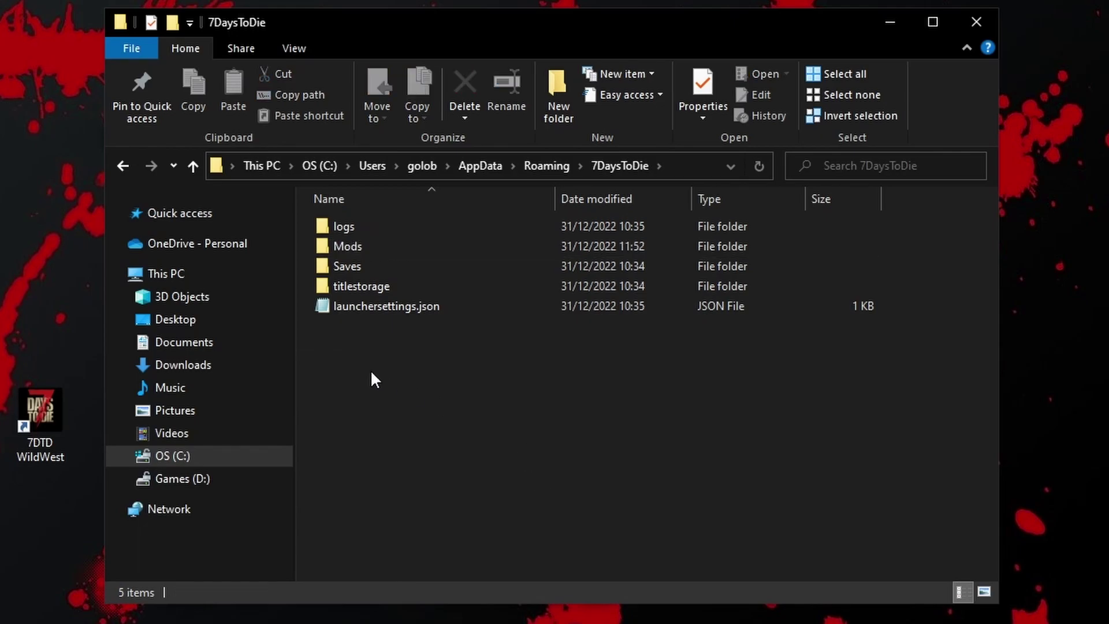
double_click(352, 246)
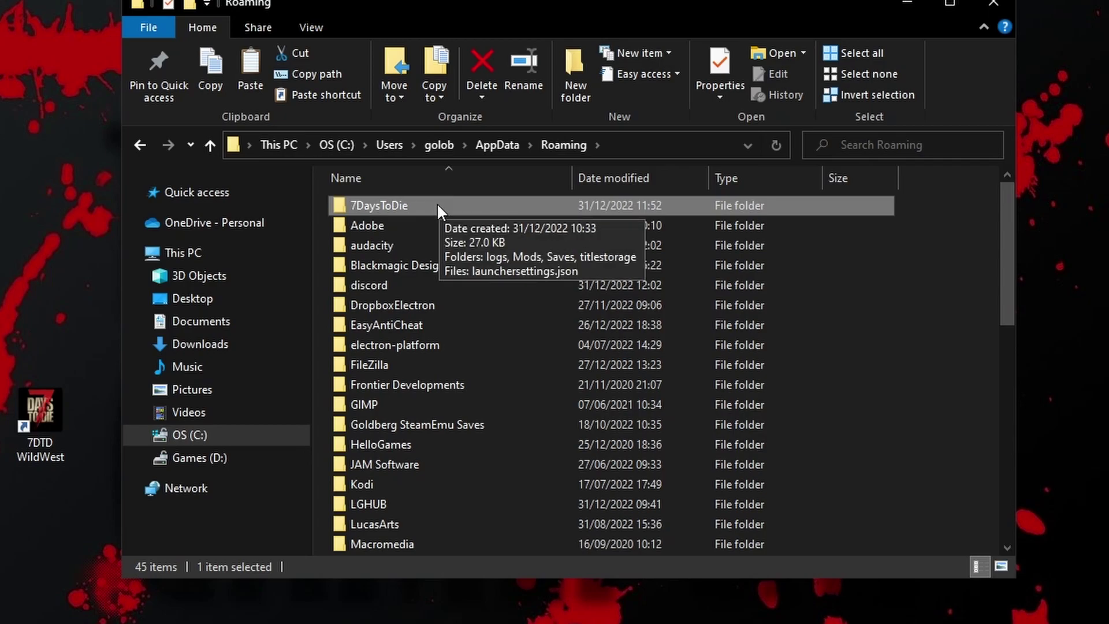
Duplicate the 7DaysToDie folder in Roaming as '7DaysToDie - Copy'
left_click_drag(437, 203, 954, 248)
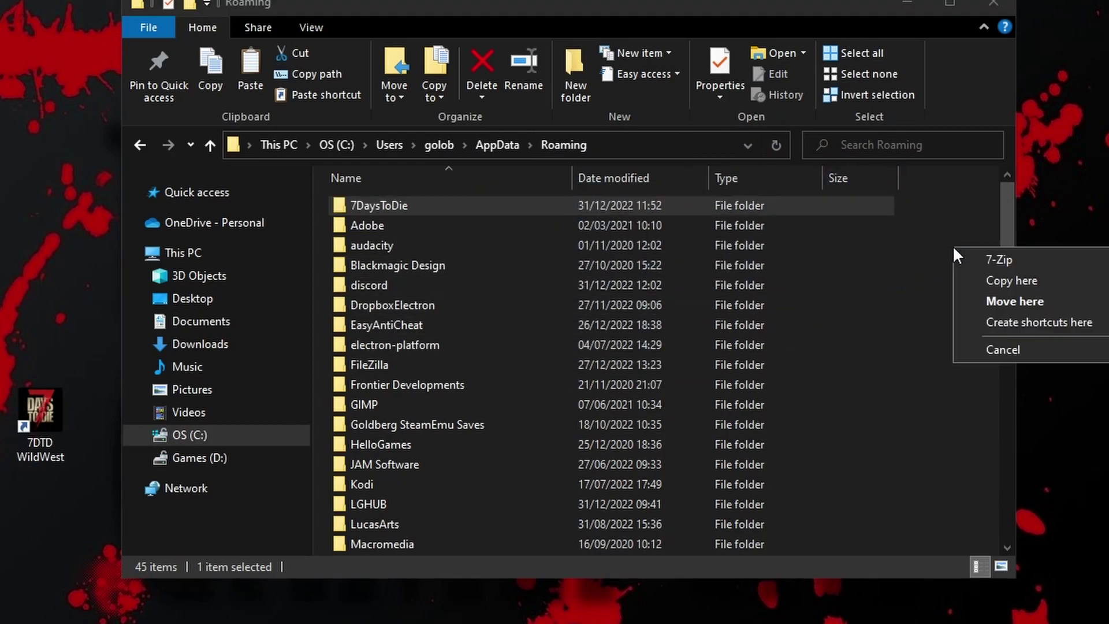
left_click(993, 283)
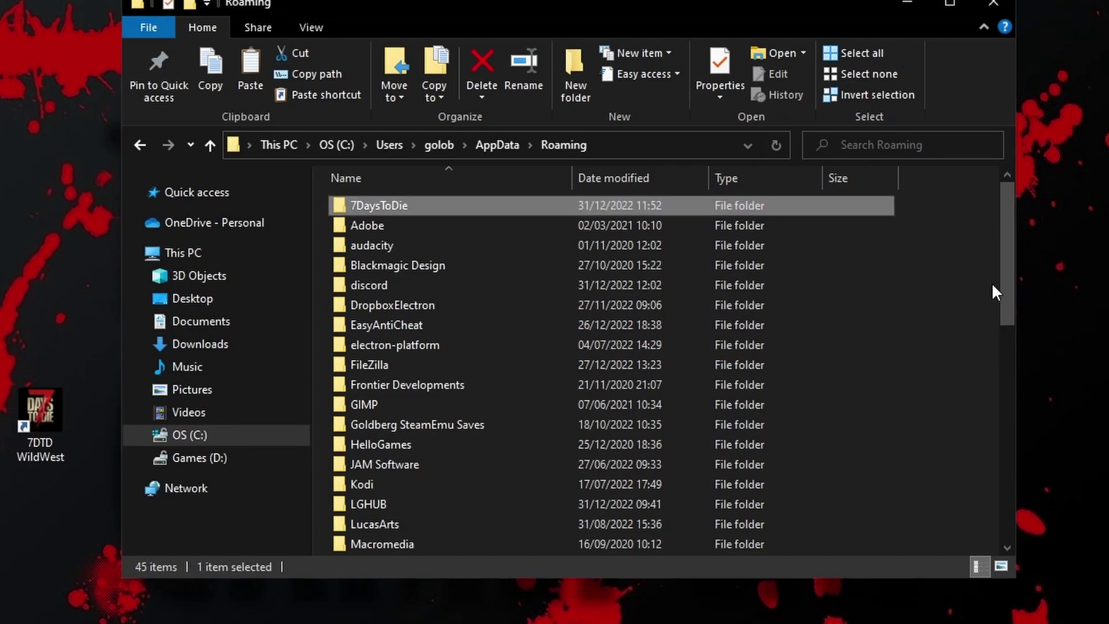
scroll(476, 288, "up", 9)
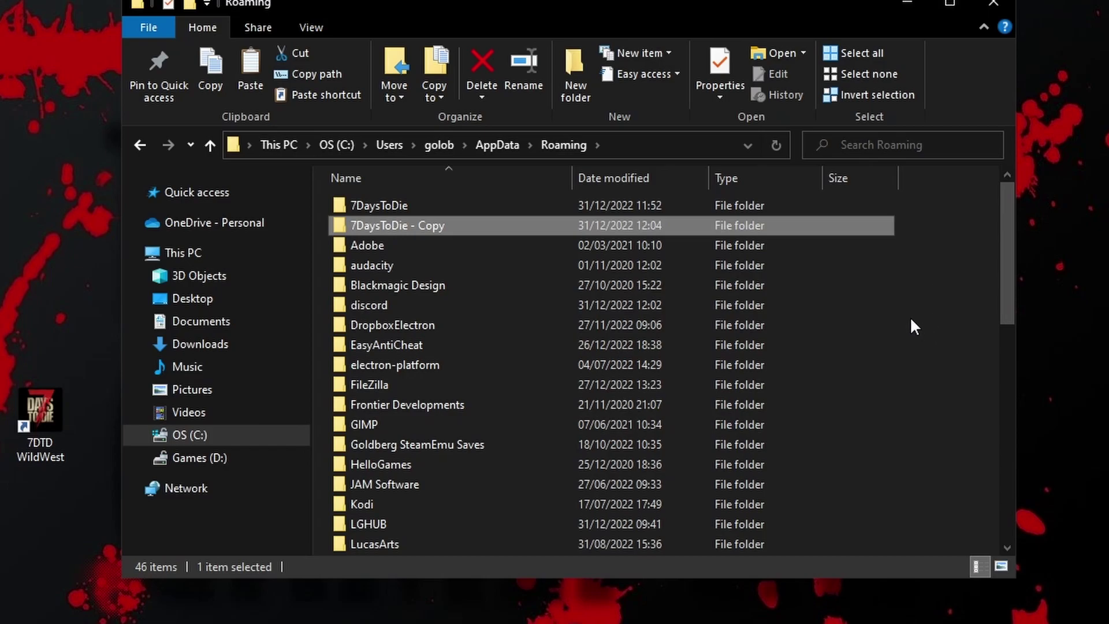
Rename the copy from '7DaysToDie - Copy' to '7DaysToDie WildWest'
left_click(429, 224)
left_click(461, 224)
key("BackSpace")
key("BackSpace")
key("BackSpace")
key("BackSpace")
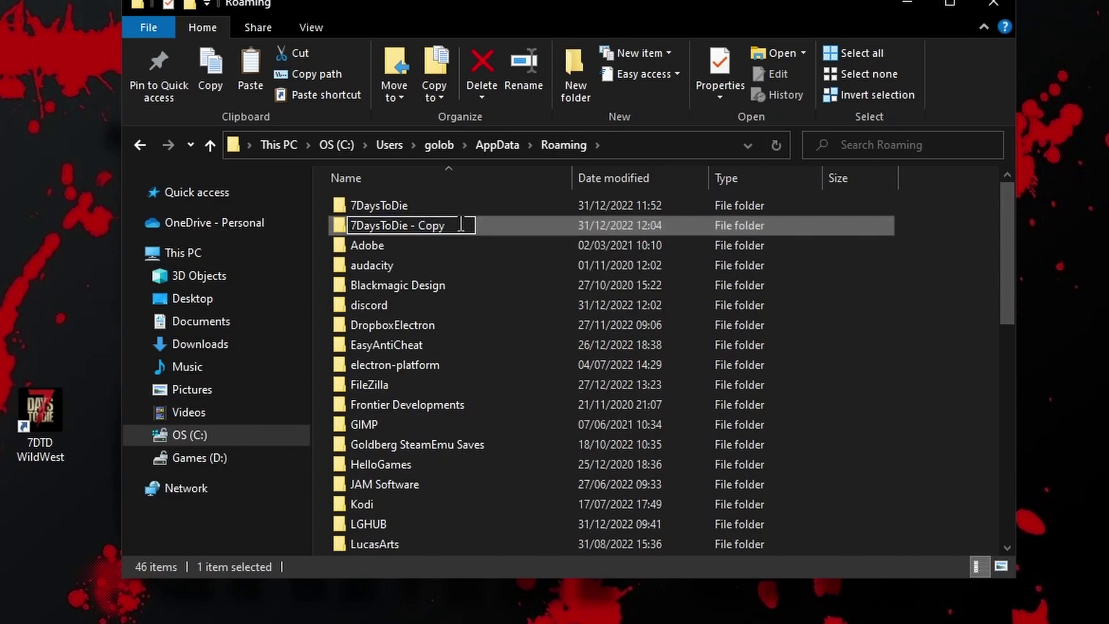
key("BackSpace")
key("BackSpace")
key("BackSpace")
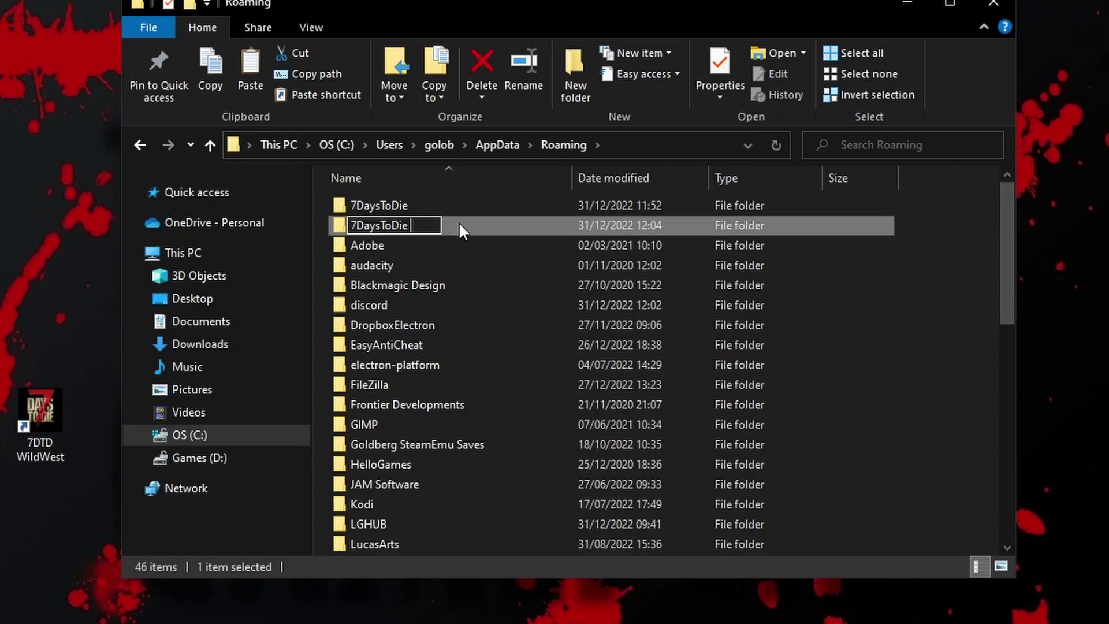
type("WildWest")
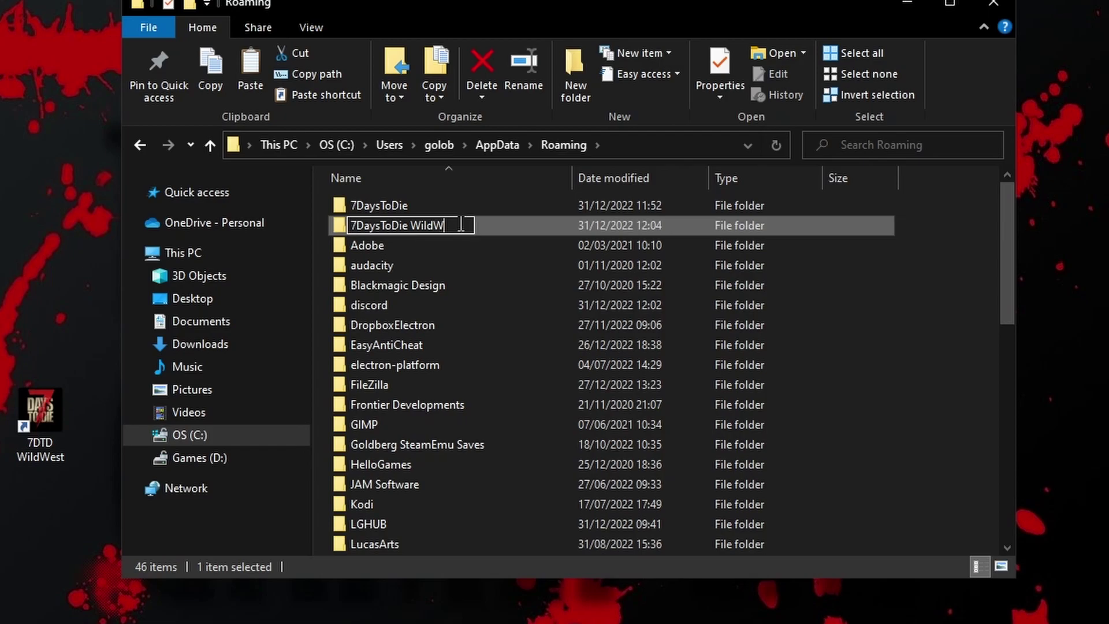
key("Return")
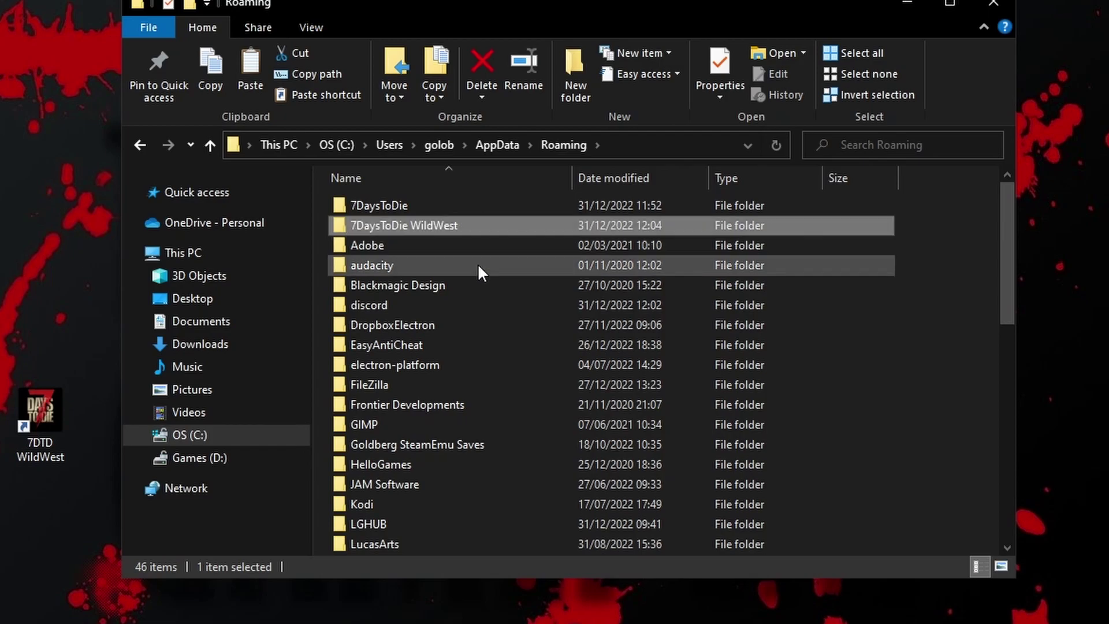
double_click(439, 226)
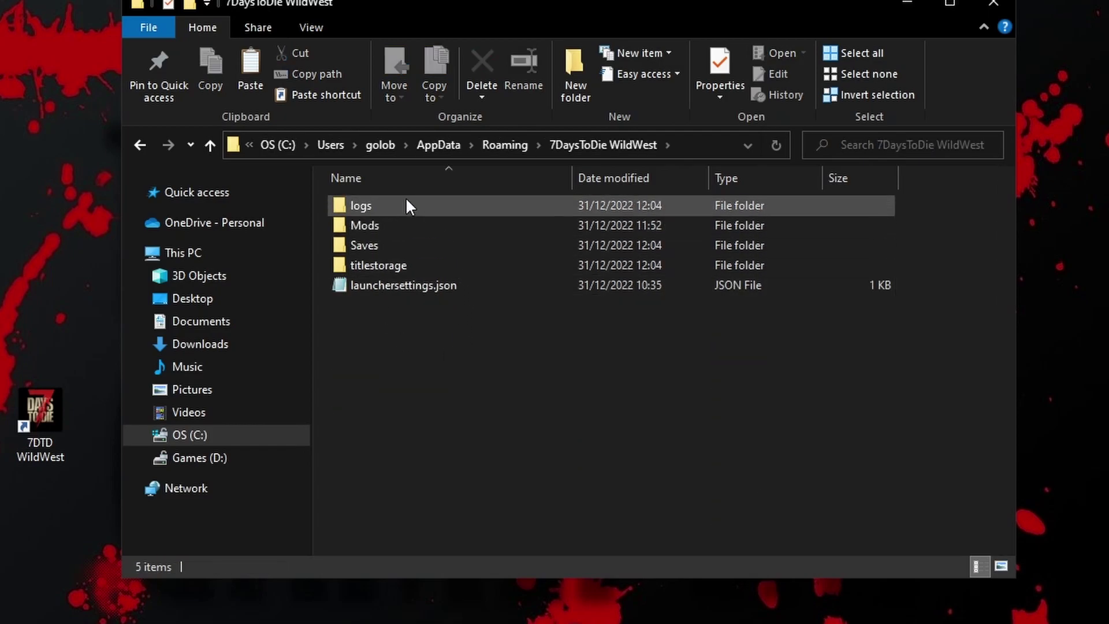
double_click(374, 225)
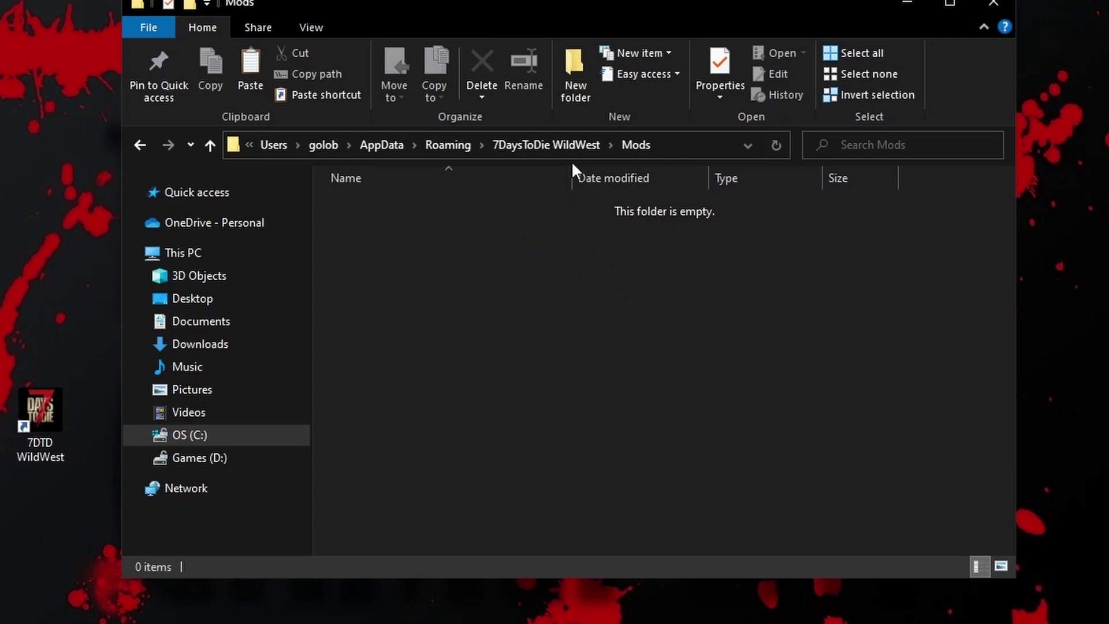
left_click(449, 145)
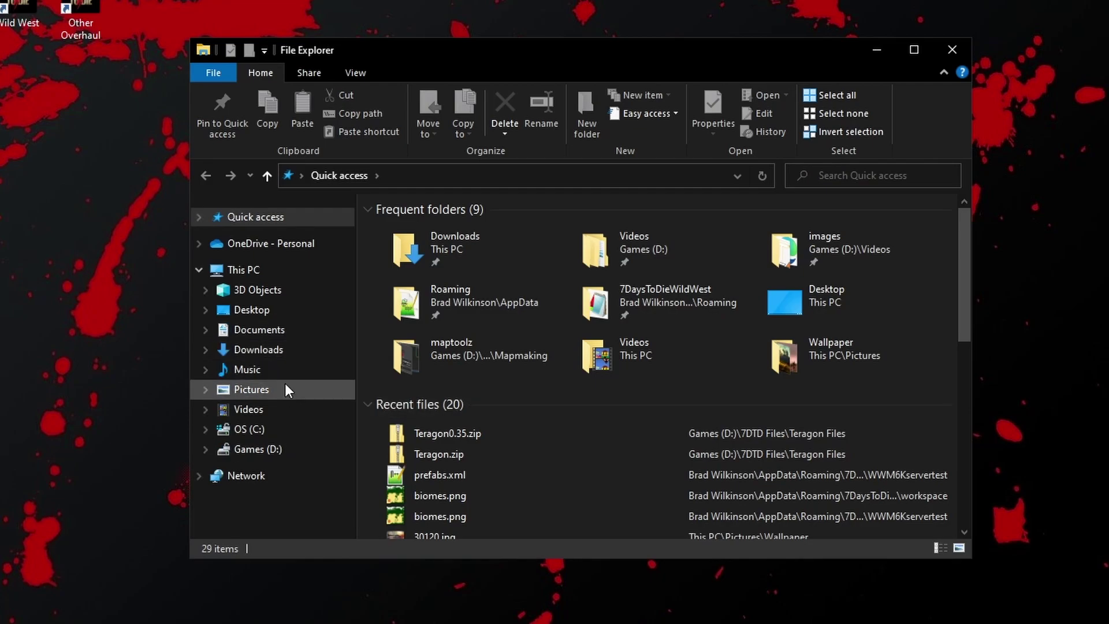
Browse C: > Program Files (x86) > Steam > steamapps > common > 7 Days To Die
left_click(253, 430)
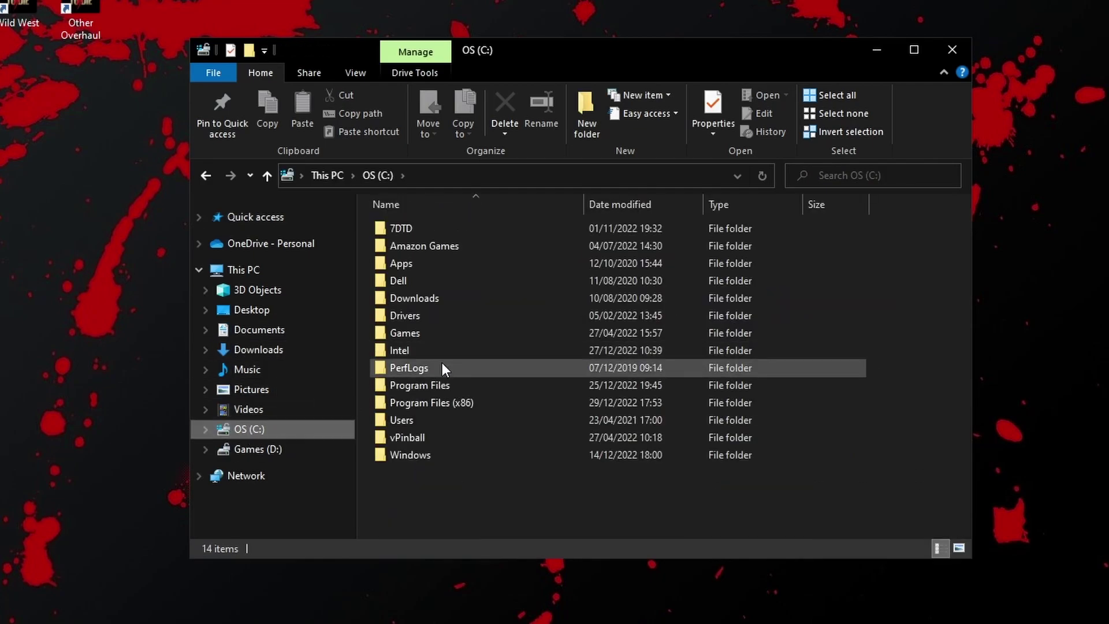
double_click(438, 405)
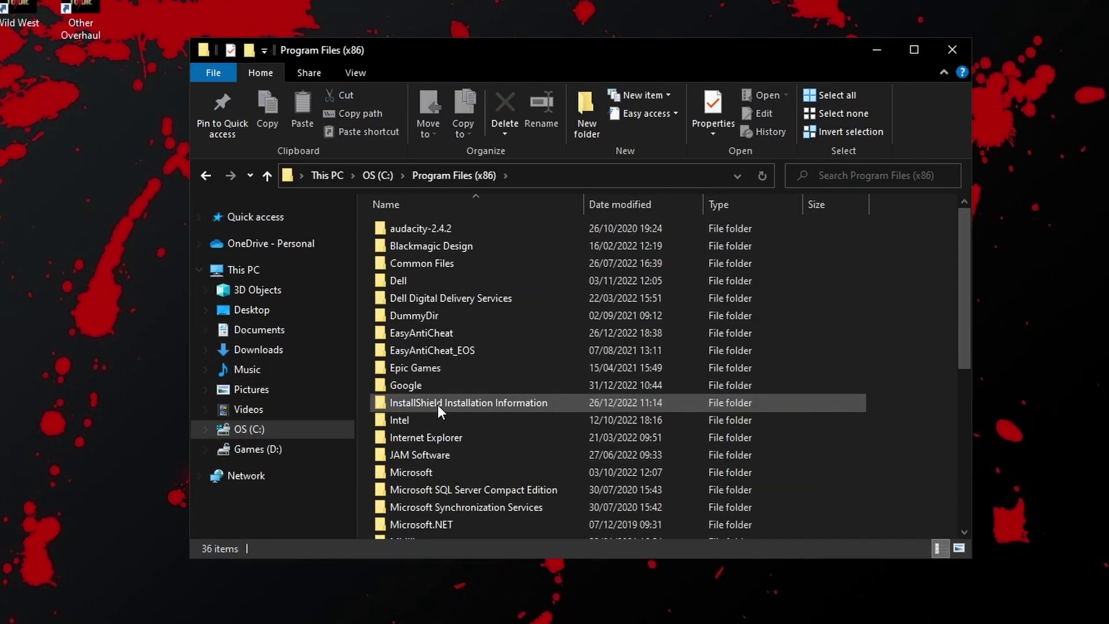
scroll(437, 404, "down", 5)
double_click(431, 411)
scroll(425, 411, "down", 1)
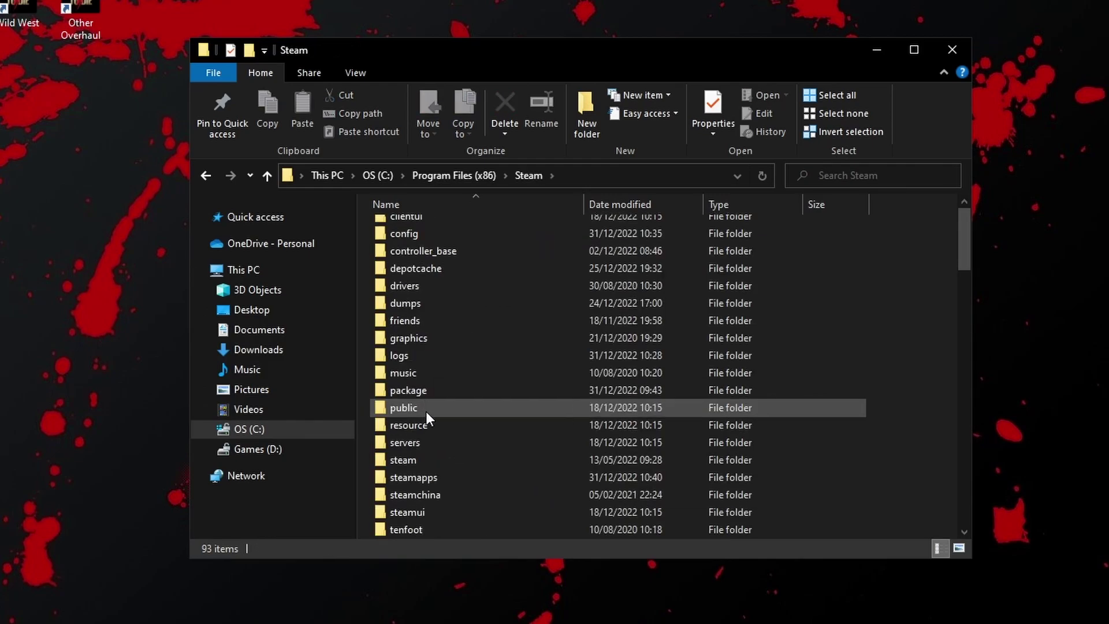
scroll(425, 412, "down", 1)
double_click(428, 467)
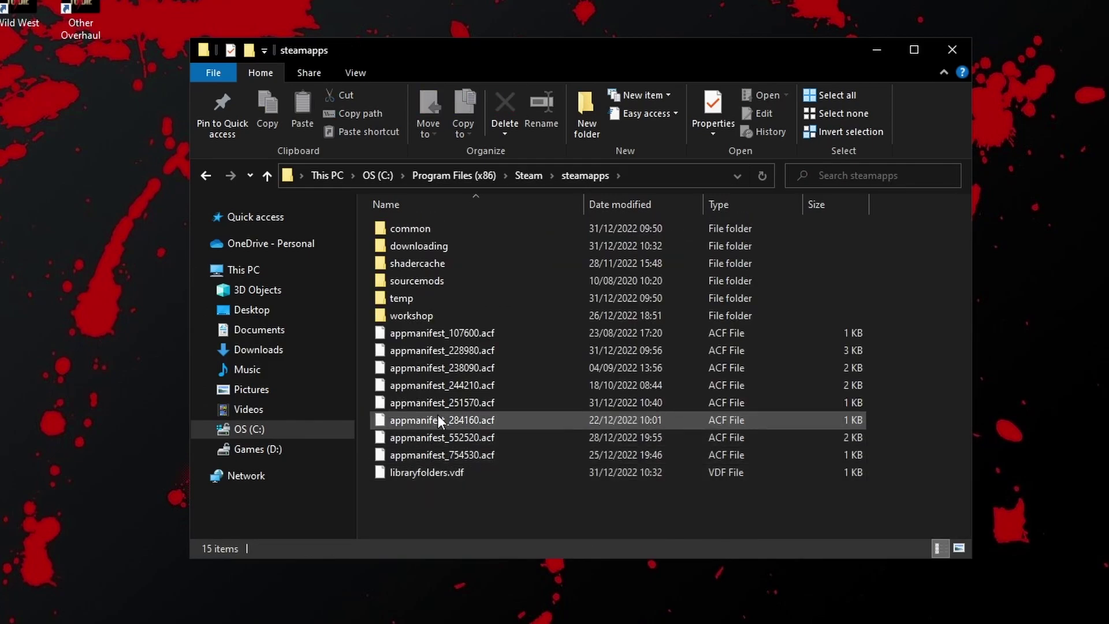
double_click(425, 230)
double_click(438, 230)
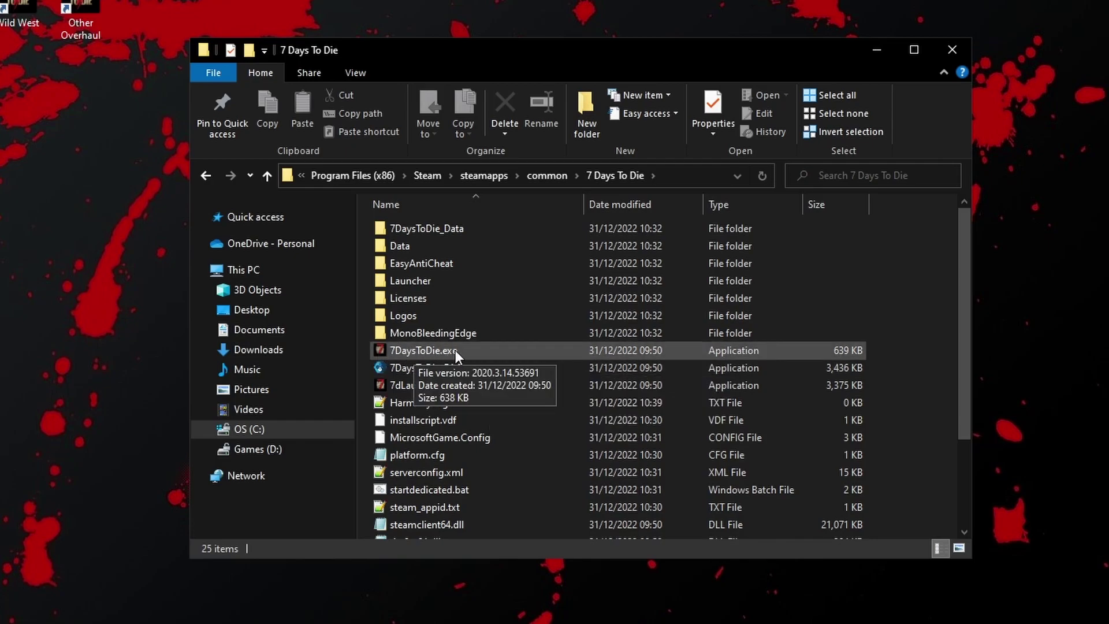
Create a desktop shortcut to 7DaysToDie.exe and name it '7DTD Vanilla'
left_click_drag(410, 353, 82, 362)
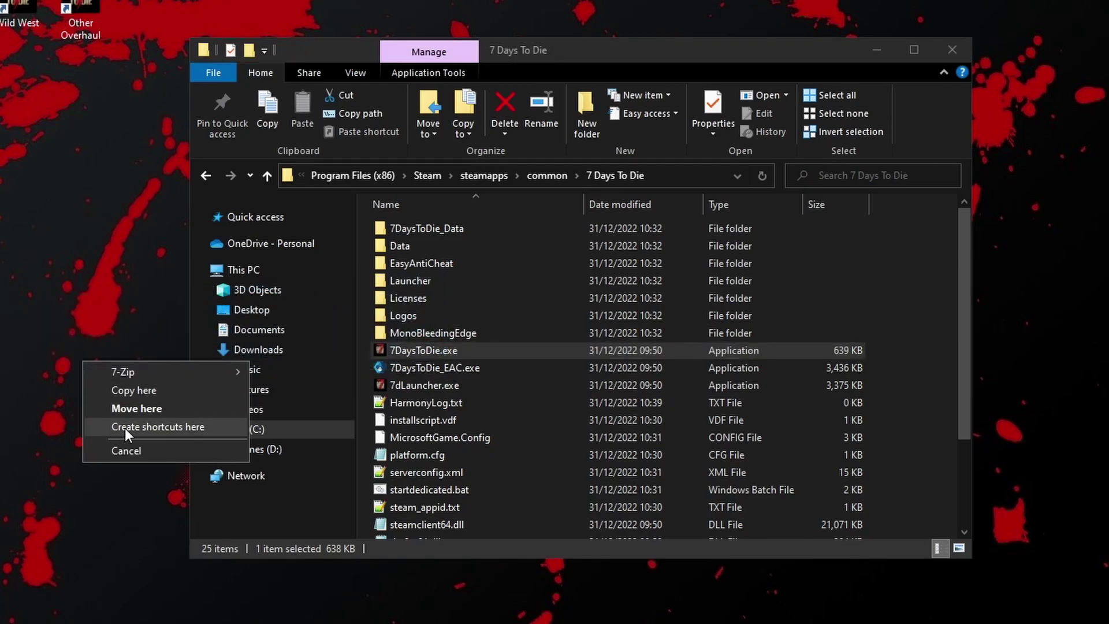
left_click(124, 427)
left_click(75, 372)
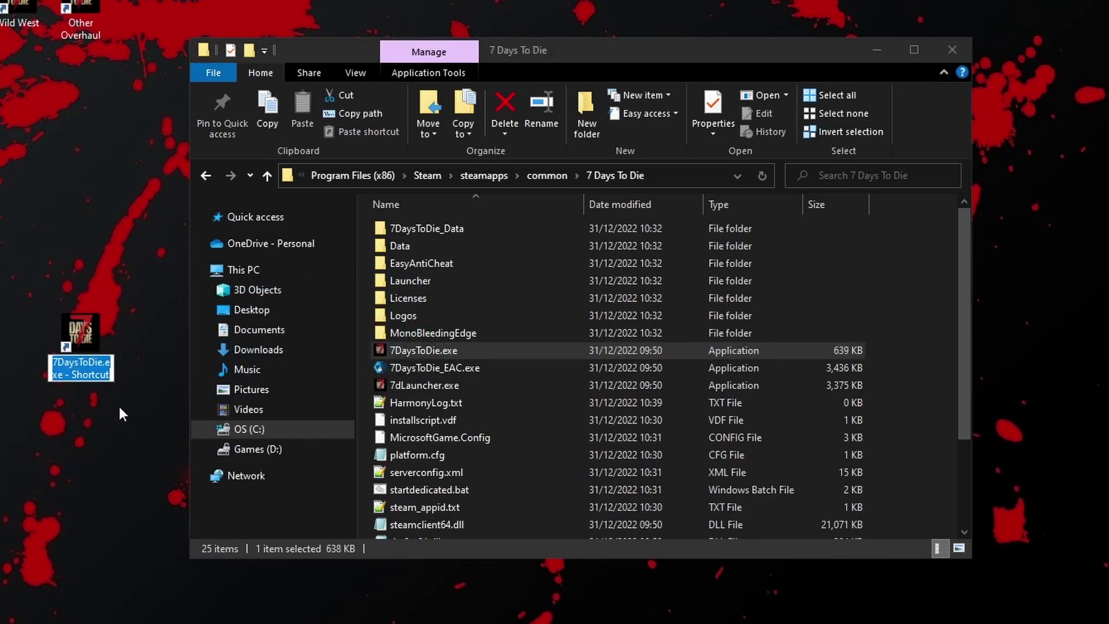
type("7")
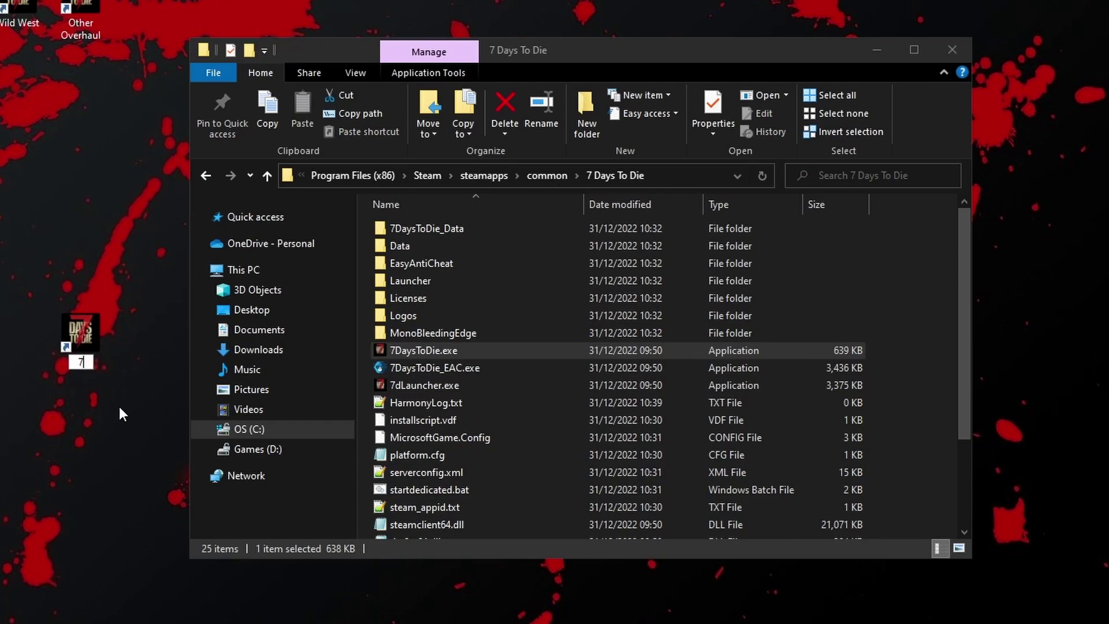
type("DTD Vanilla")
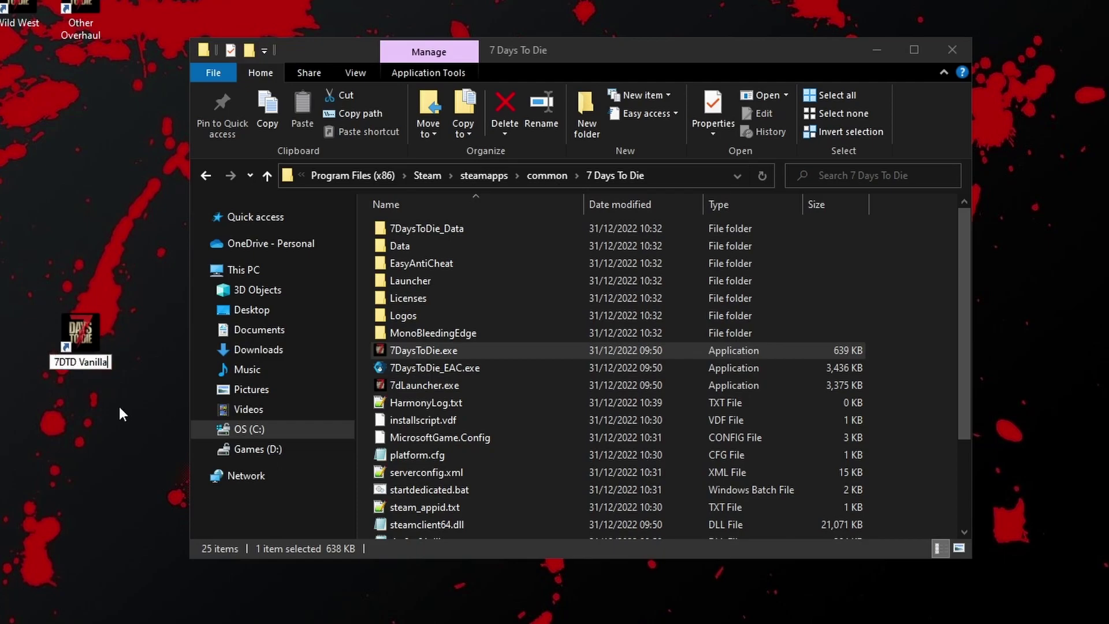
key("Return")
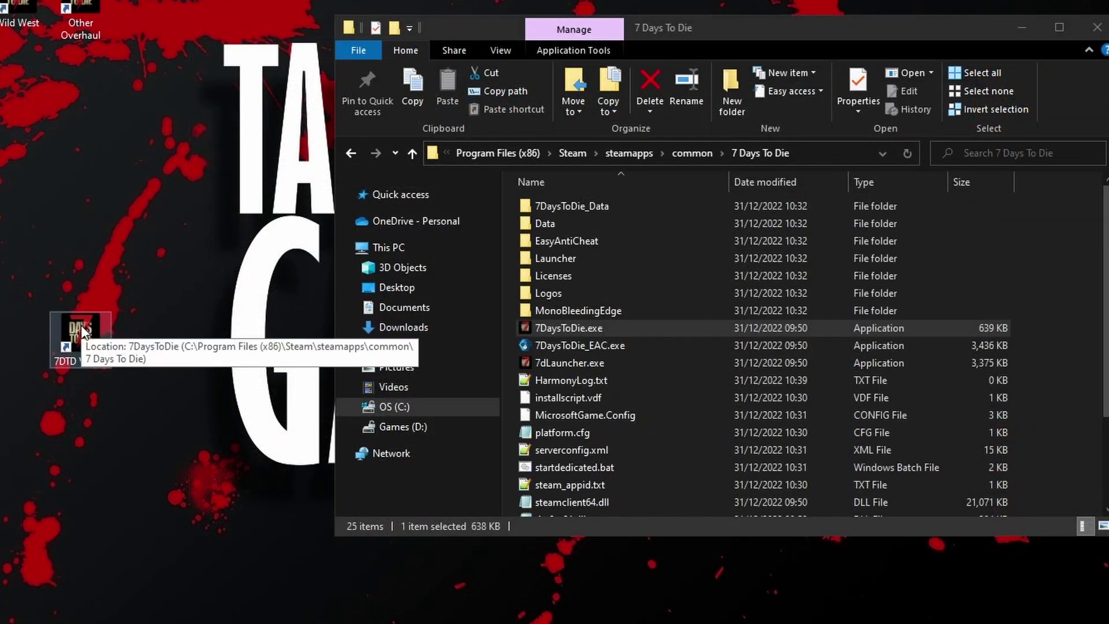
Copy the 7DTD Vanilla shortcut, name the copy '7DTD WildWest', then launch 7DTD Vanilla
left_click_drag(81, 326, 172, 325)
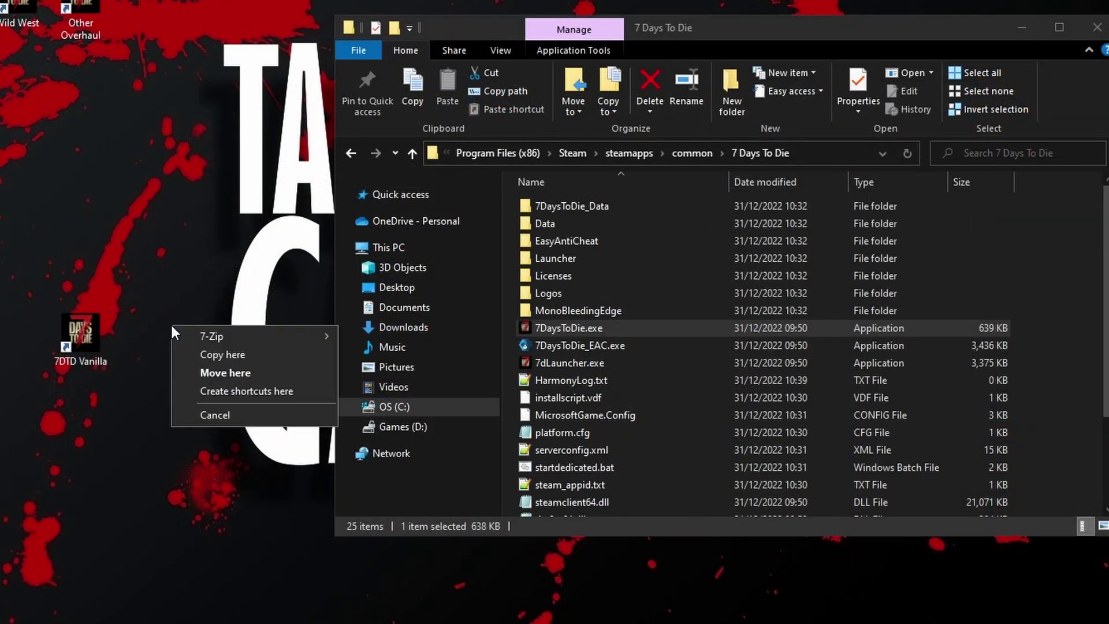
left_click(216, 357)
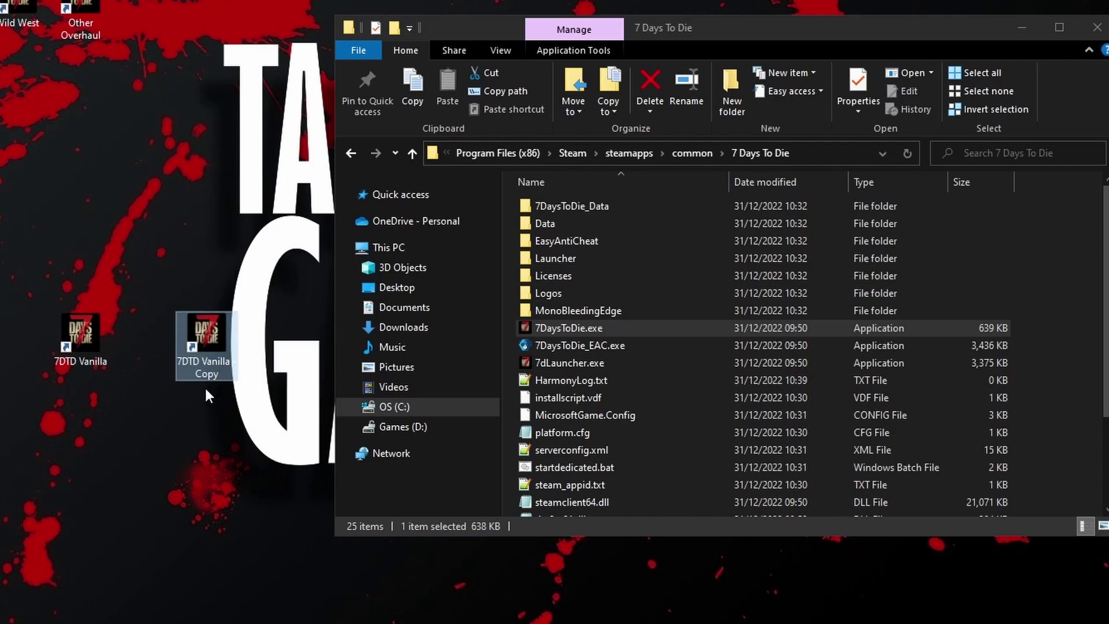
left_click(208, 367)
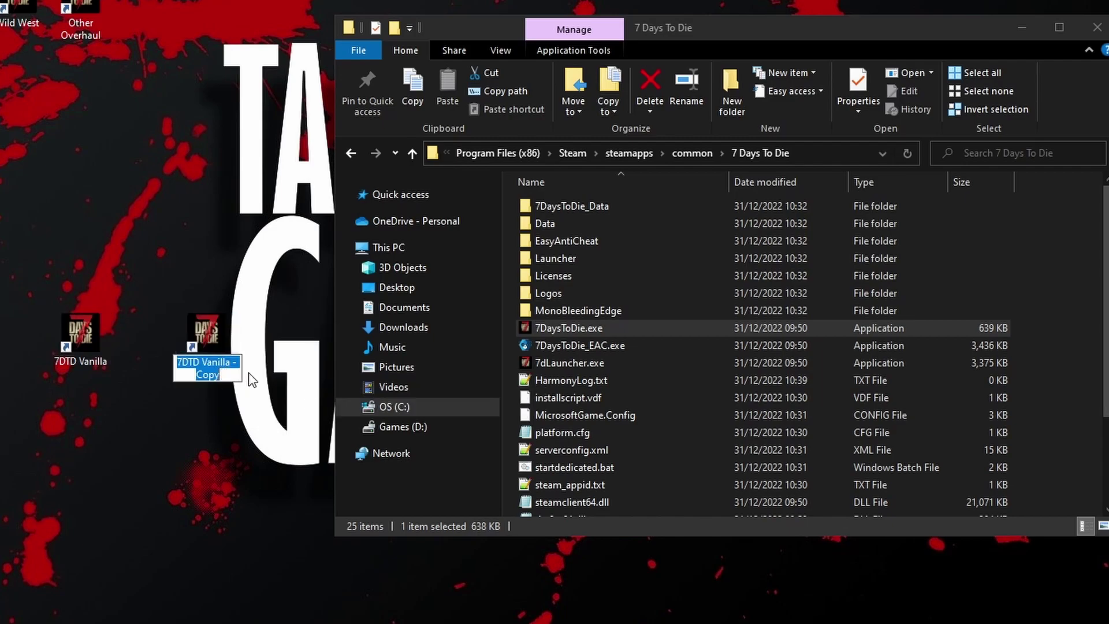
left_click(234, 374)
key("BackSpace")
key("BackSpace")
key("BackSpace")
key("BackSpace")
key("BackSpace")
key("BackSpace")
key("BackSpace")
key("BackSpace")
key("BackSpace")
key("BackSpace")
key("BackSpace")
key("BackSpace")
key("BackSpace")
key("BackSpace")
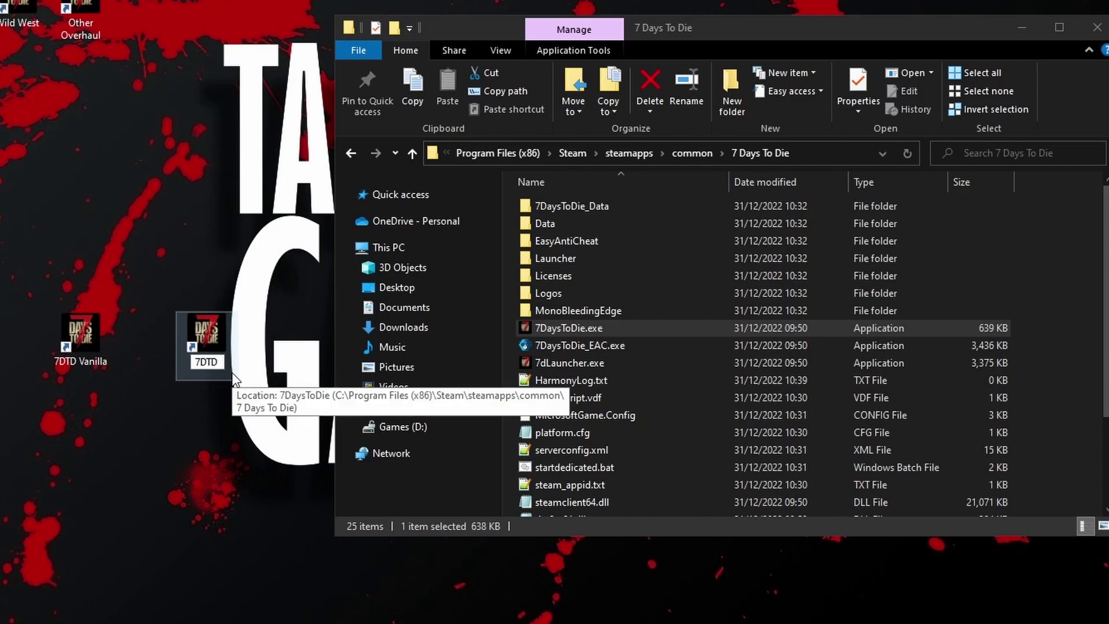
type("WildWest")
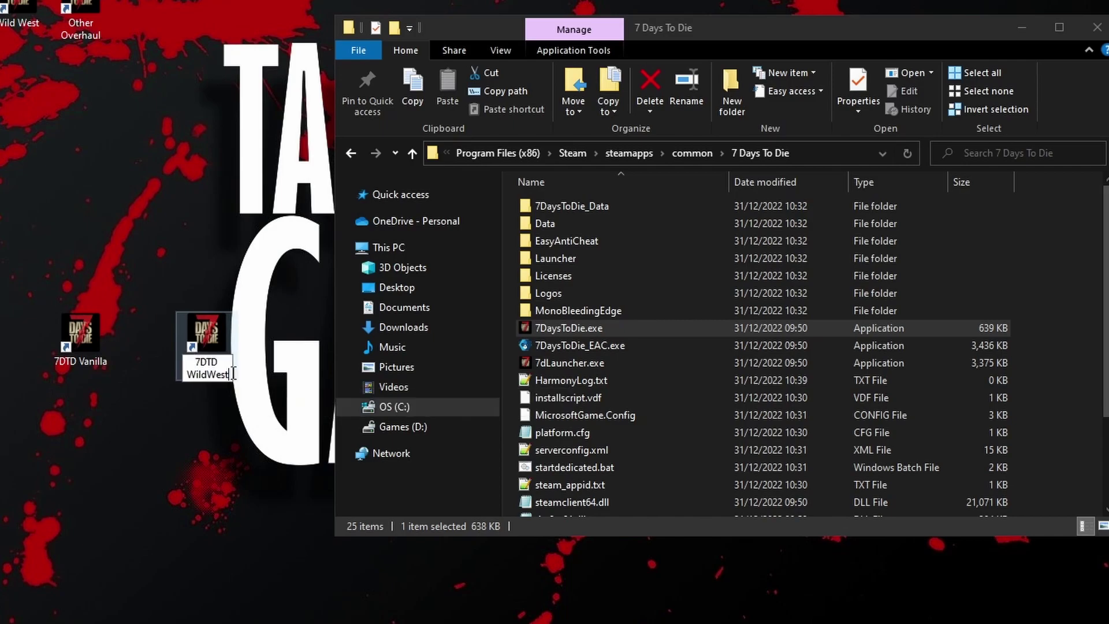
key("Return")
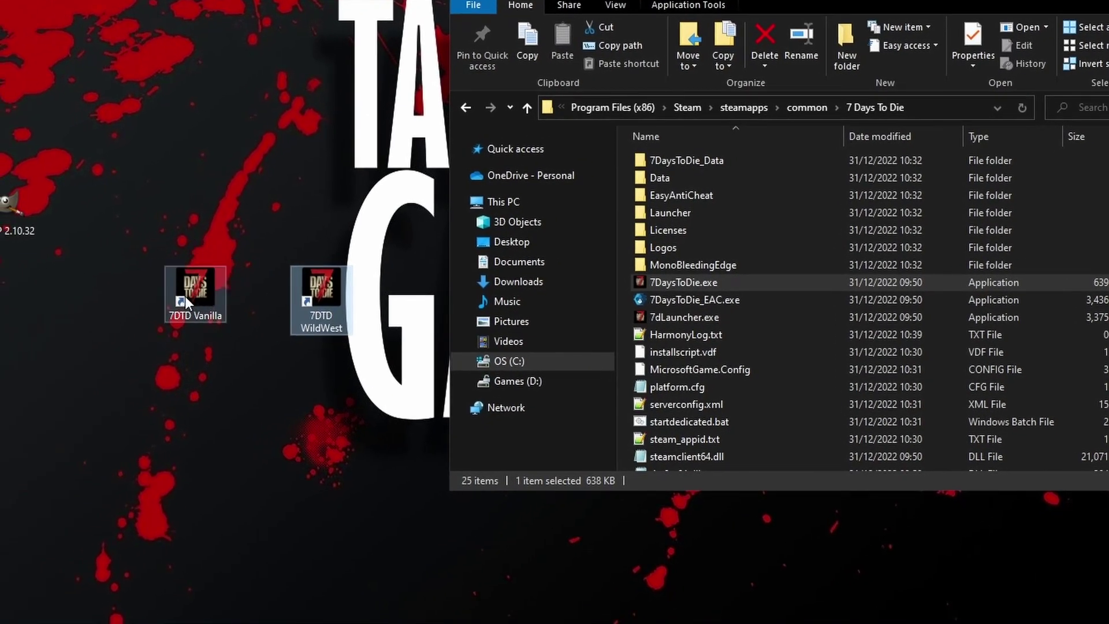
double_click(207, 284)
right_click(206, 285)
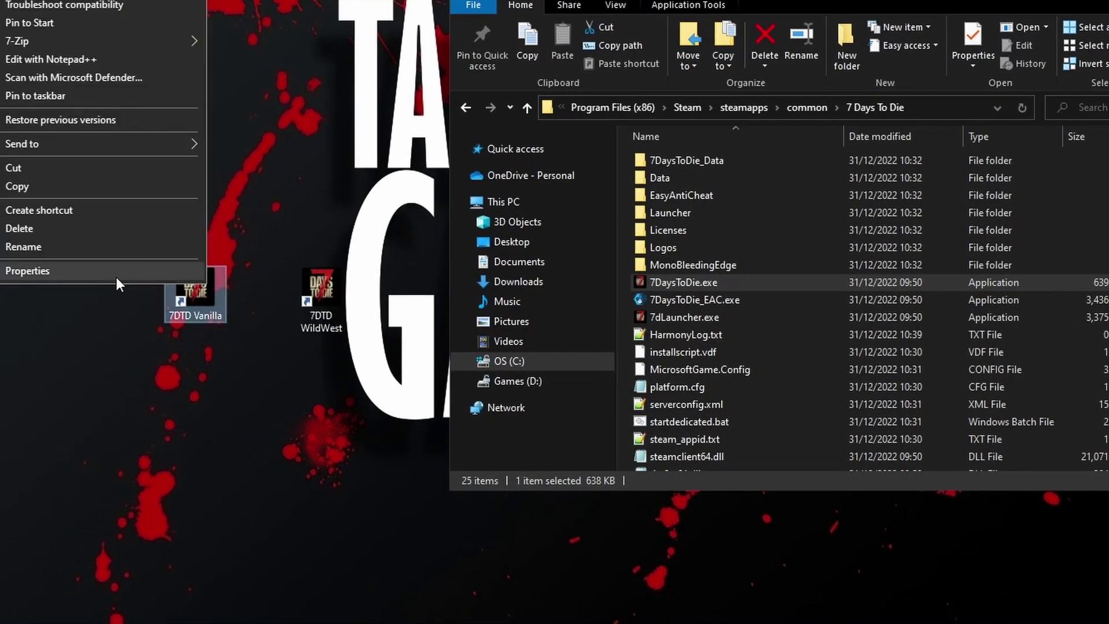
left_click(110, 271)
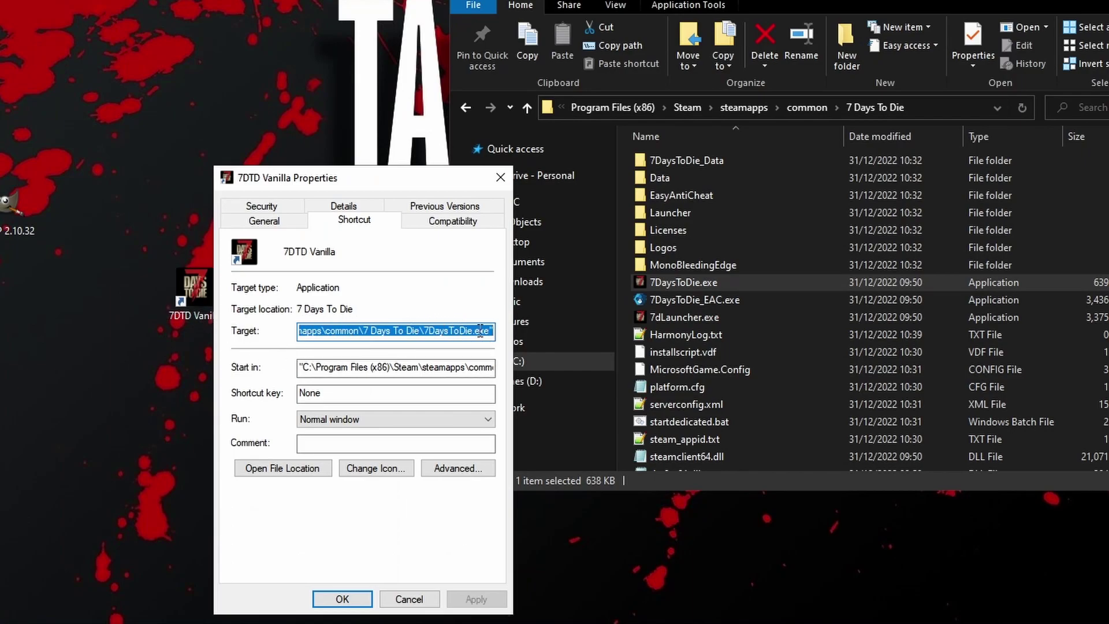
left_click(366, 331)
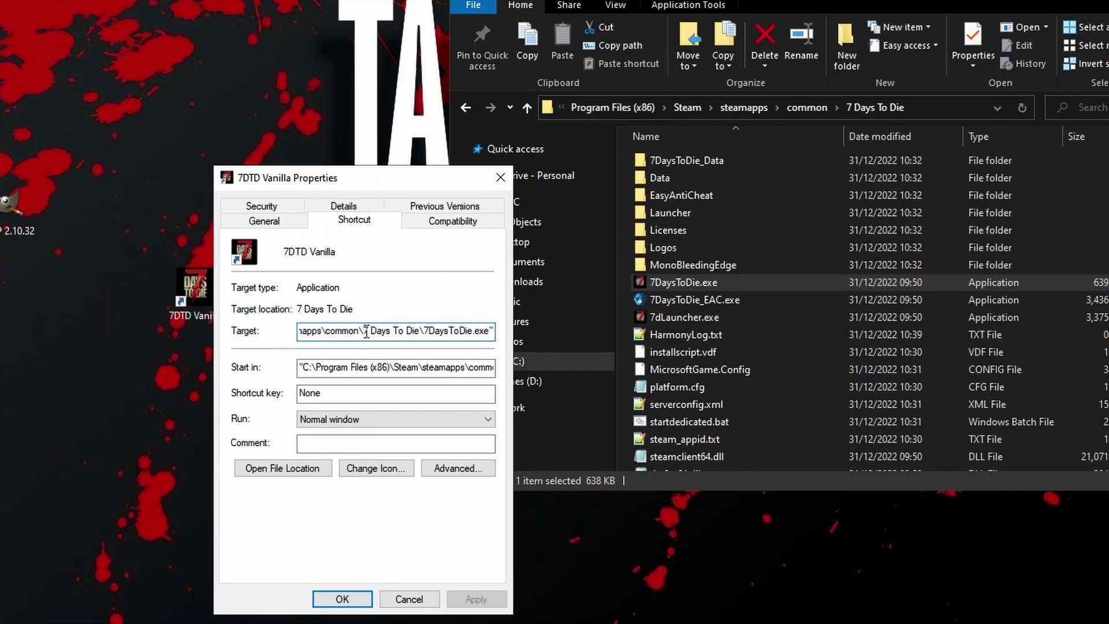
key("Home")
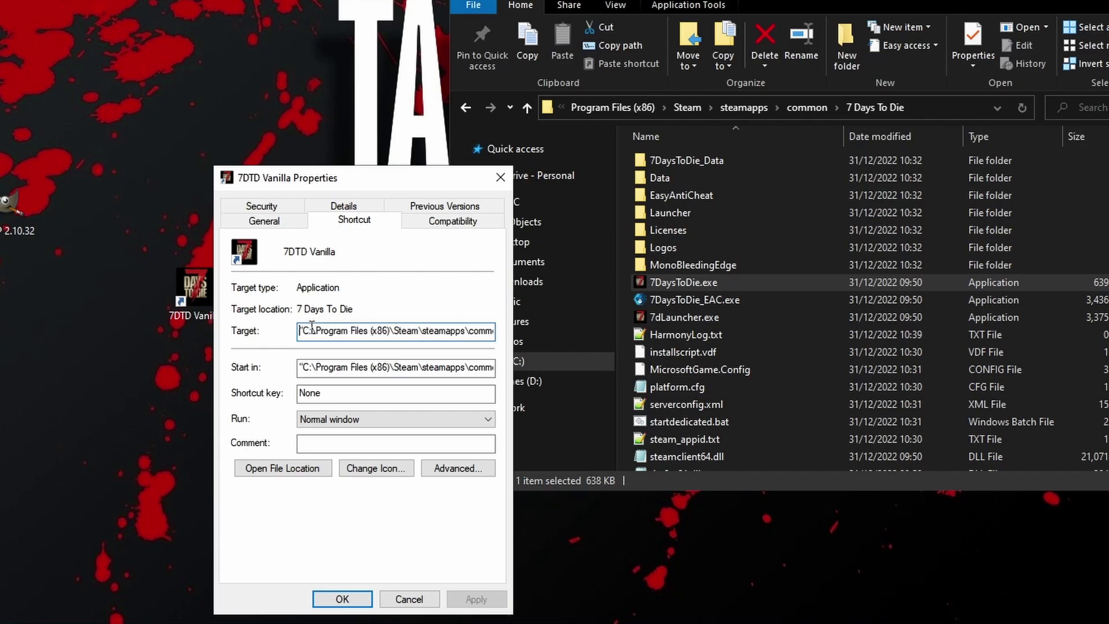
key("End")
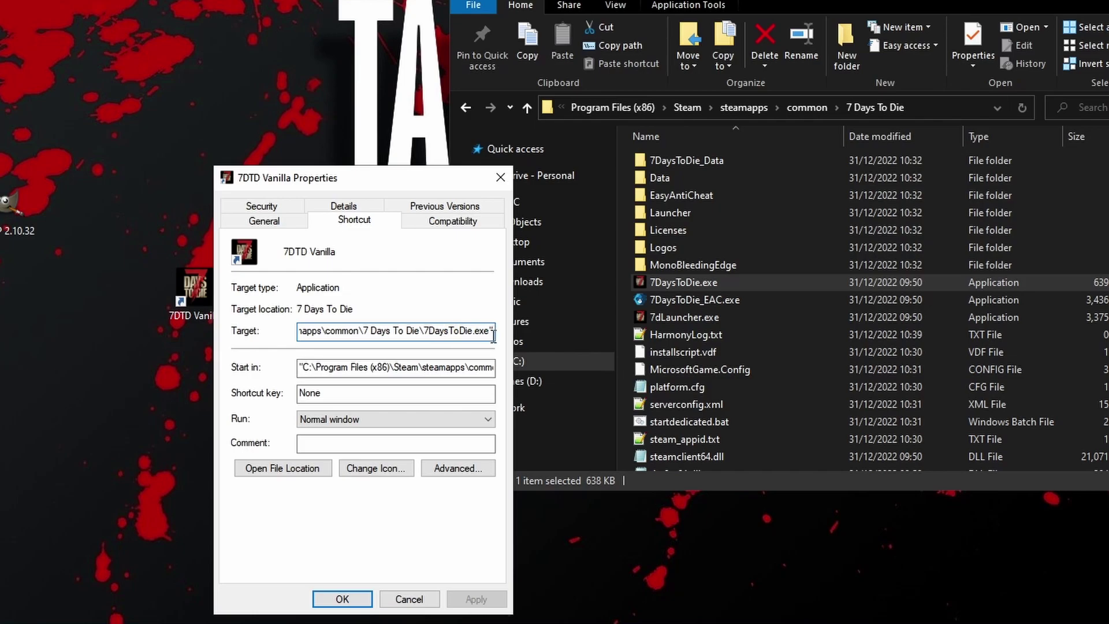
left_click(419, 599)
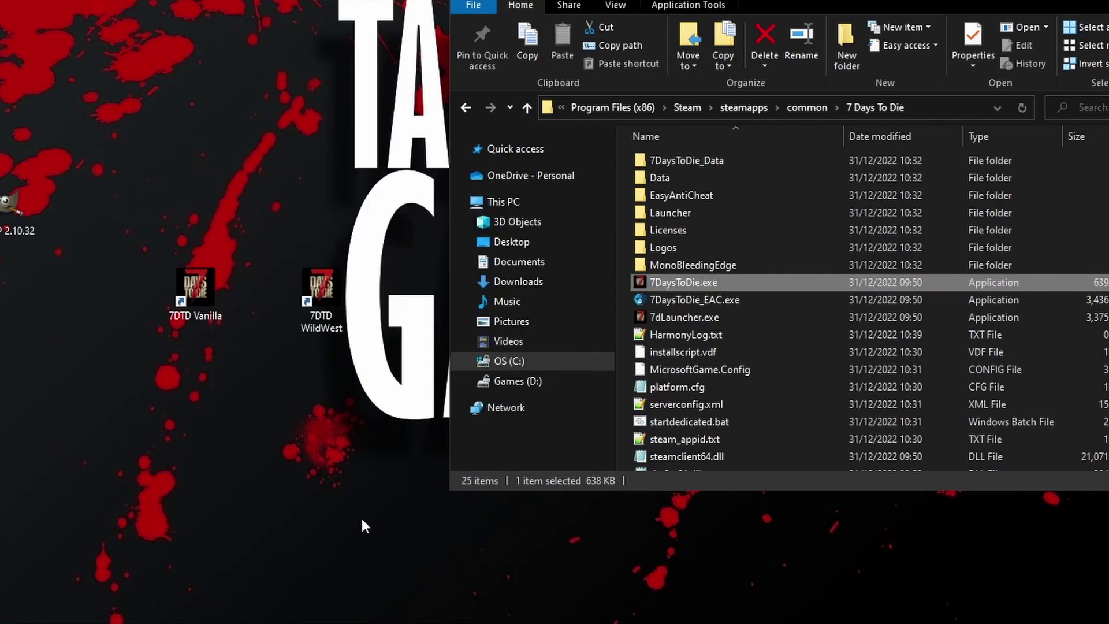
In the 7DTD WildWest shortcut's Properties, append ' -UserDataFolder=' to the Target
right_click(320, 293)
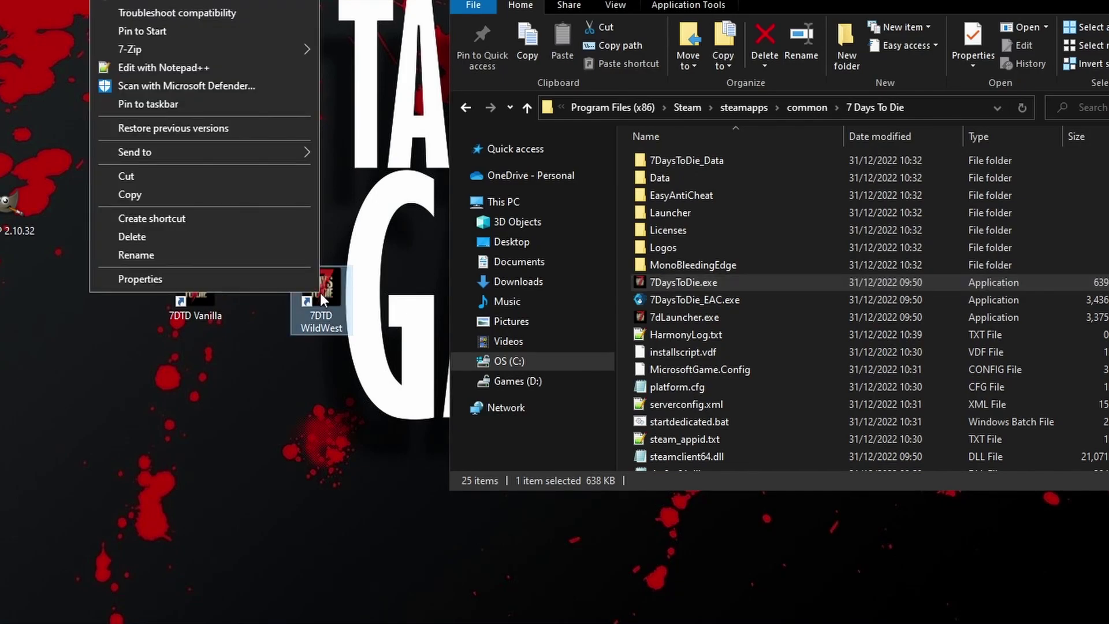
left_click(234, 278)
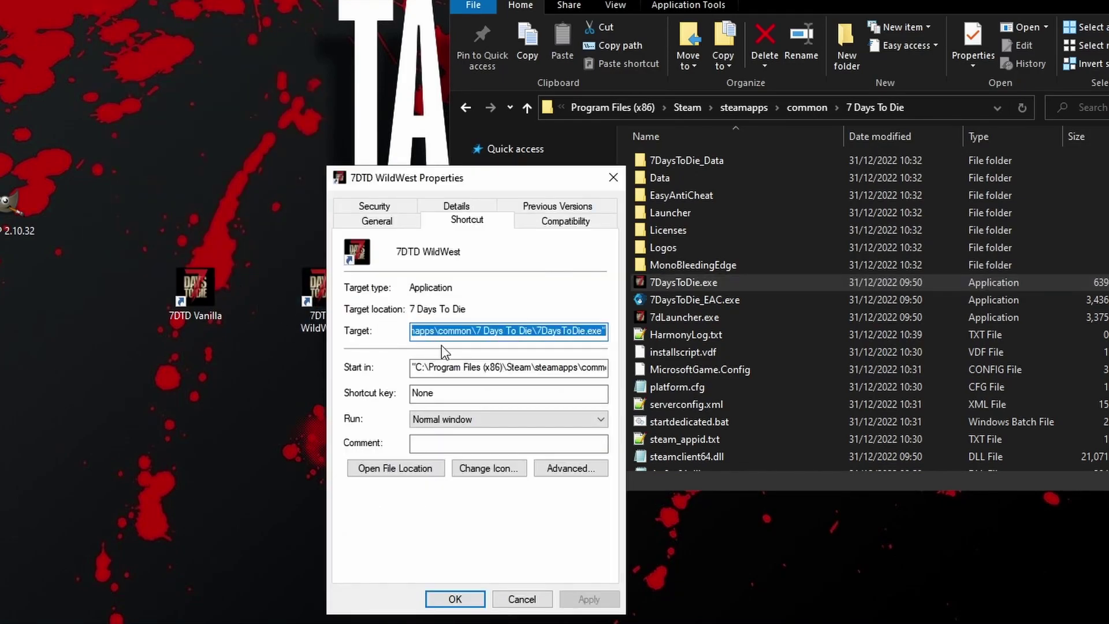
left_click(605, 330)
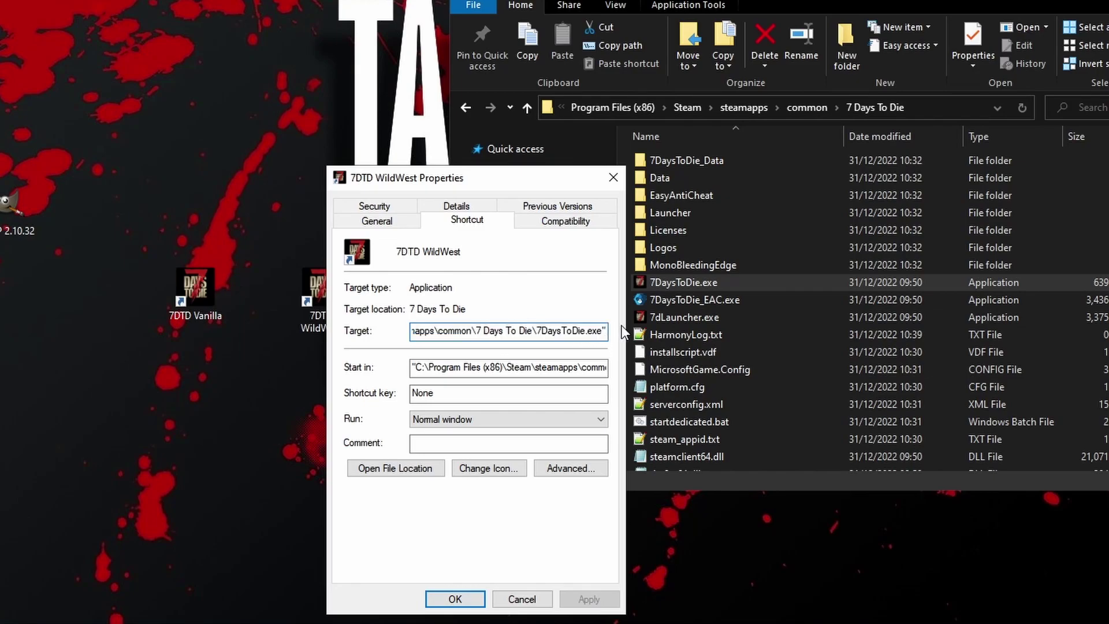
type("-")
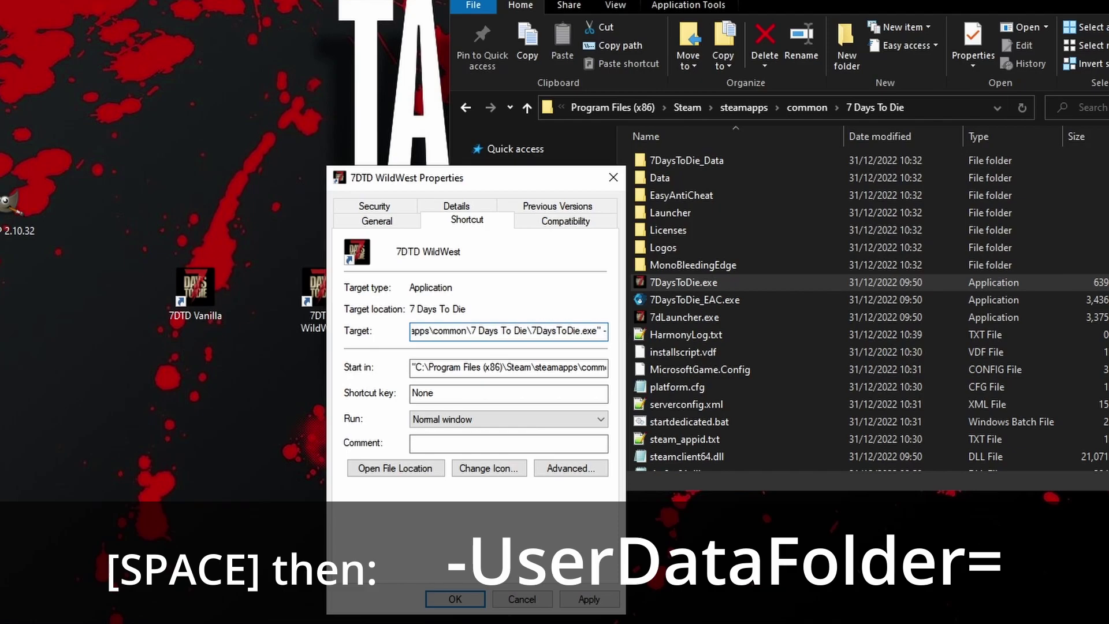
type("User")
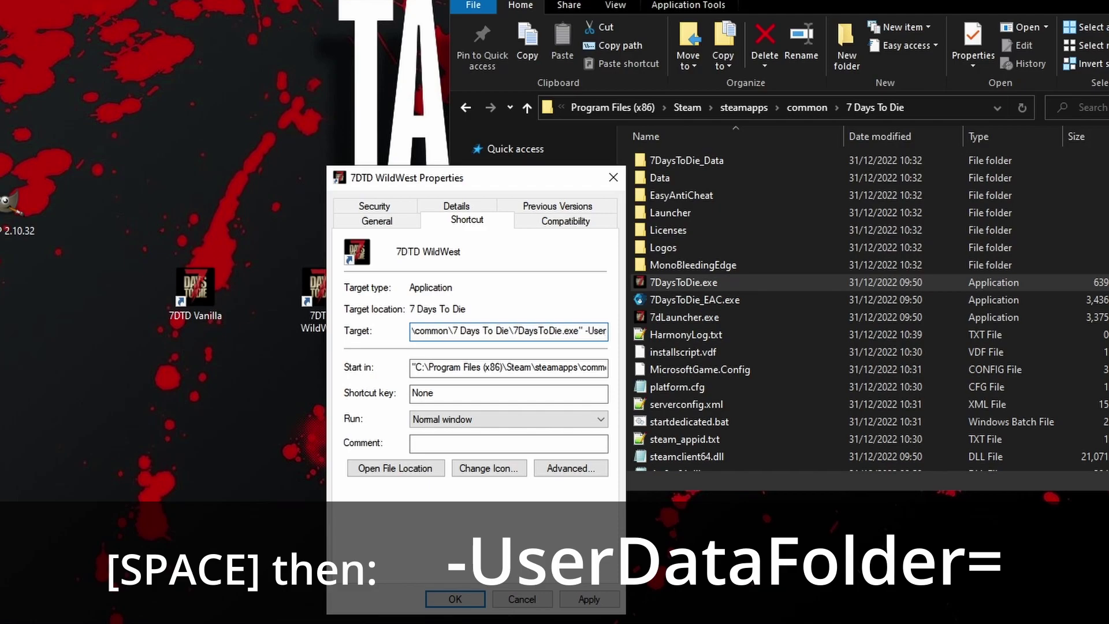
type("DataF")
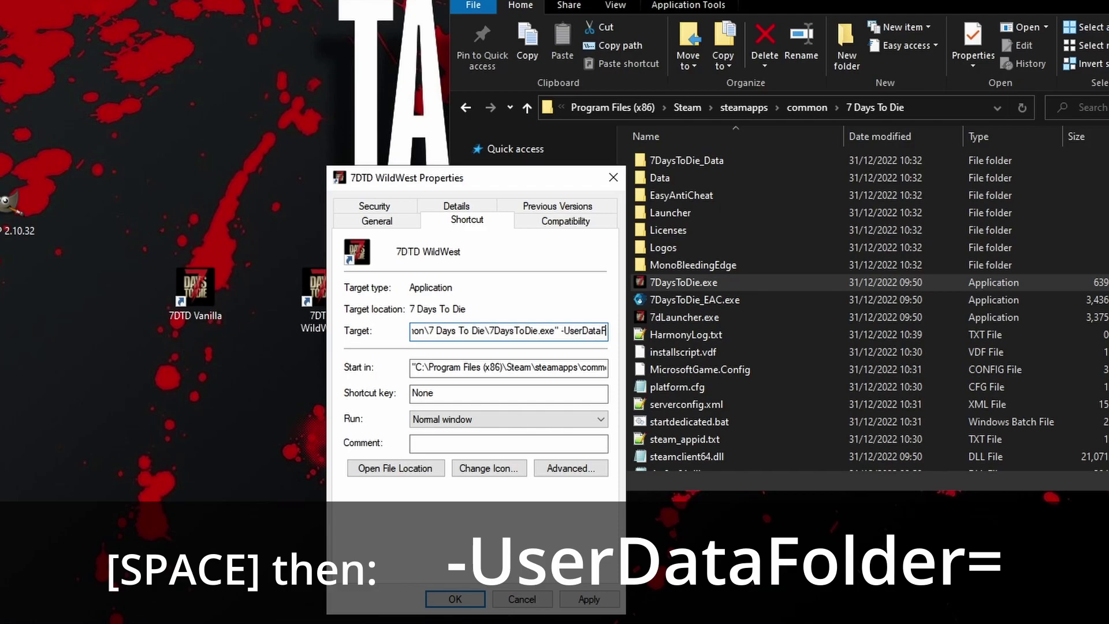
type("older")
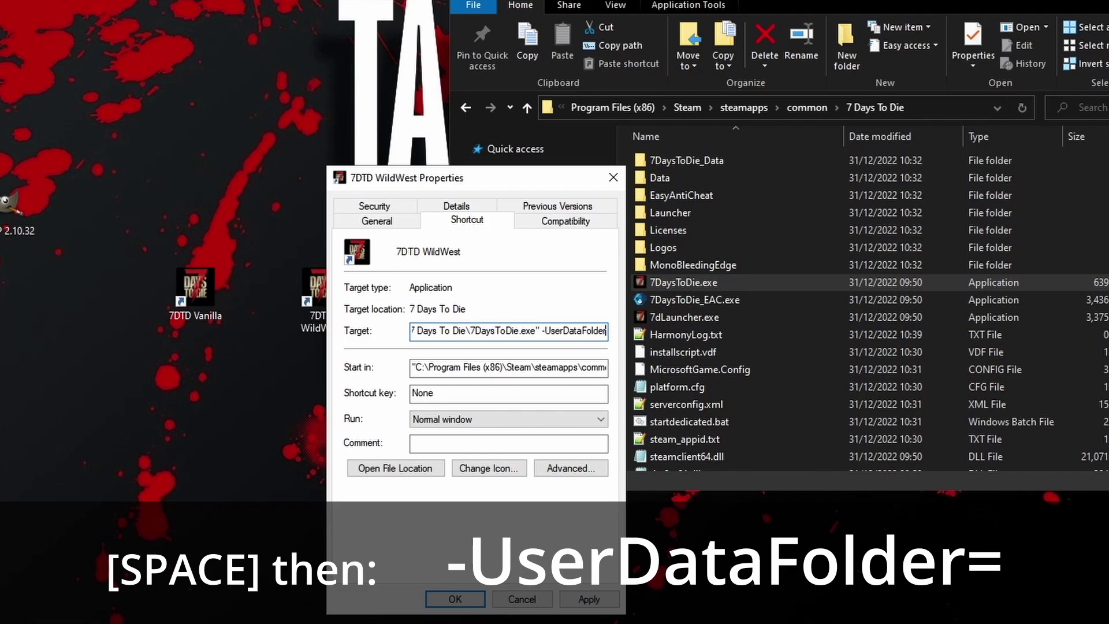
type("=")
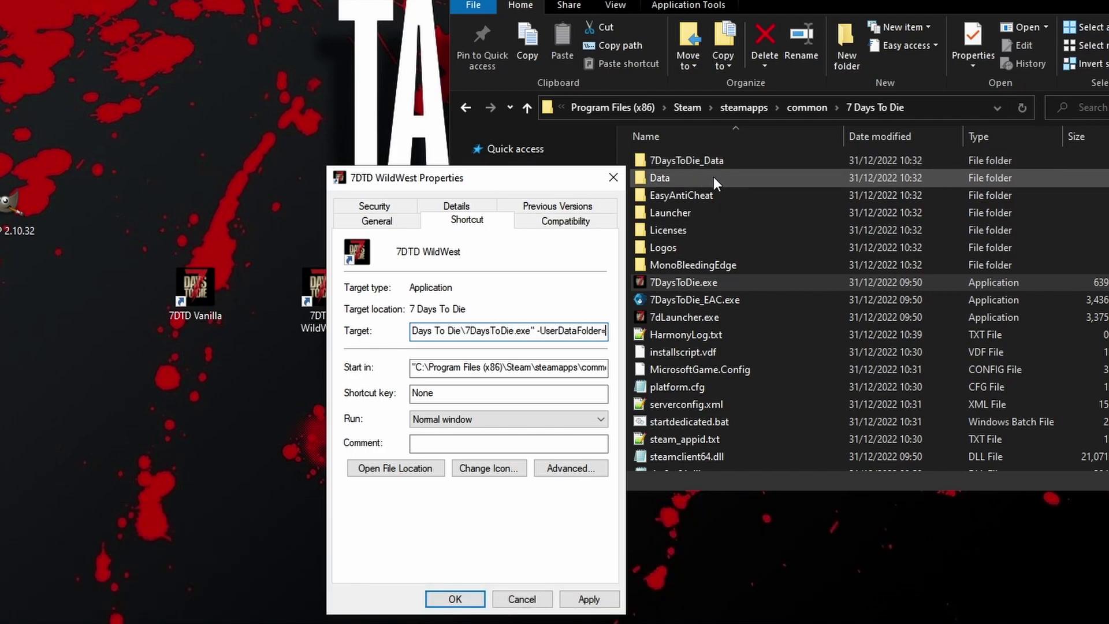
Open a second Explorer window at %appdata% (AppData Roaming)
key("super+e")
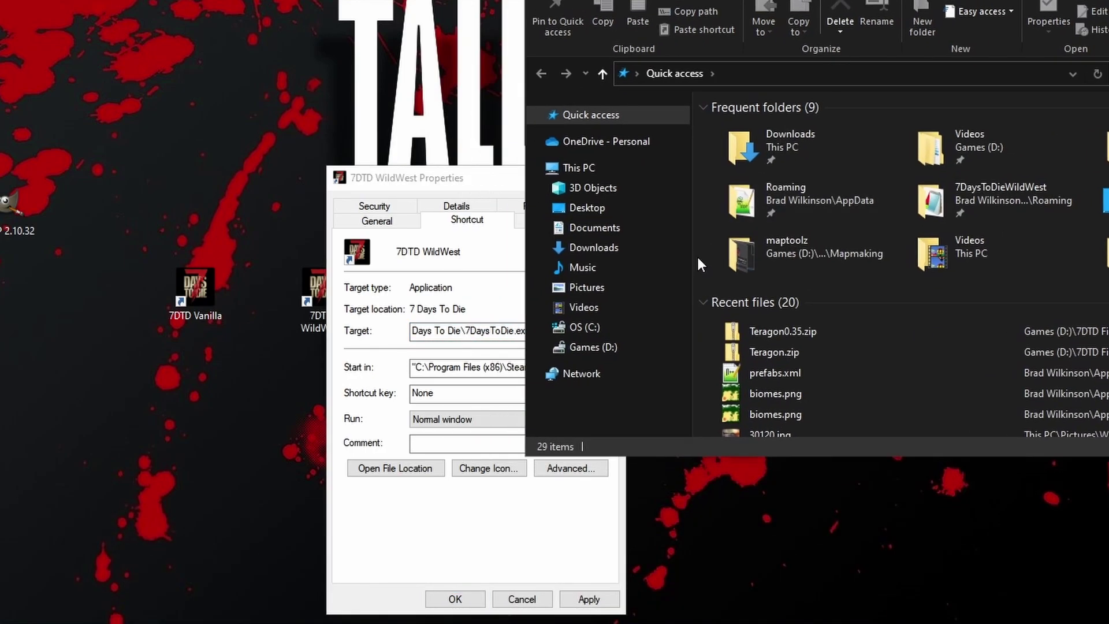
left_click(760, 75)
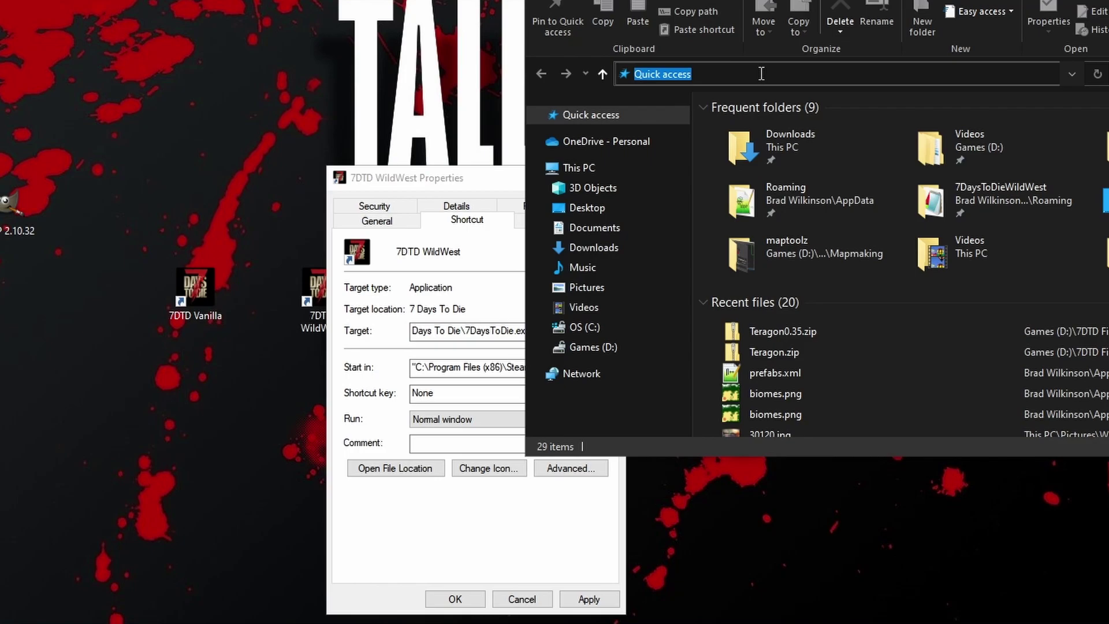
type("%appdata")
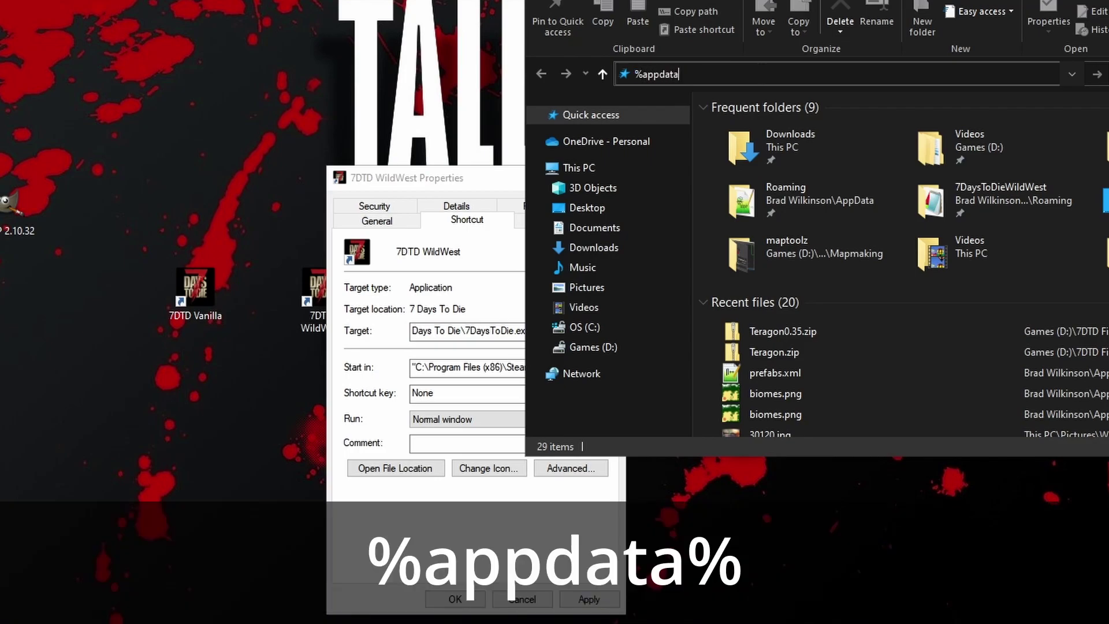
type("%")
key("Return")
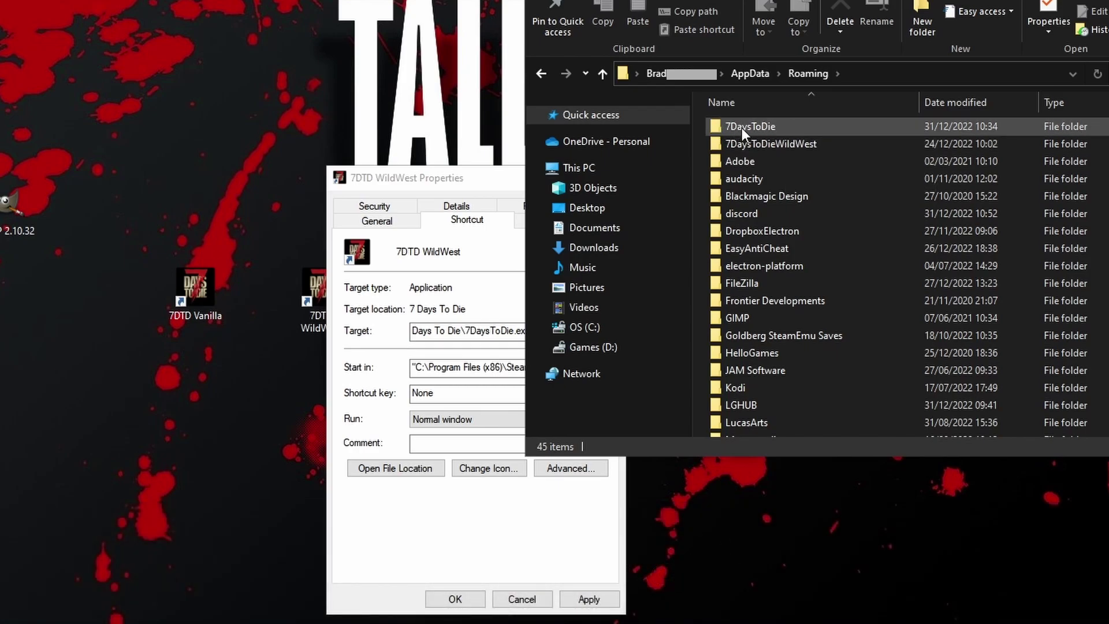
Open the 7DaysToDieWildWest folder and copy its address as text
left_click(763, 143)
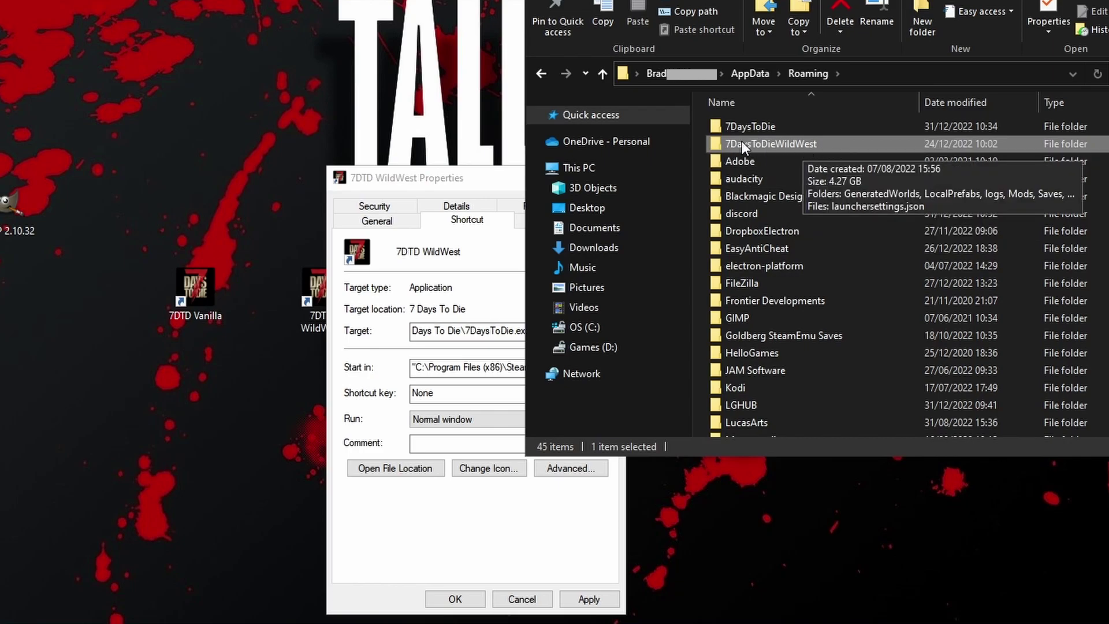
double_click(810, 145)
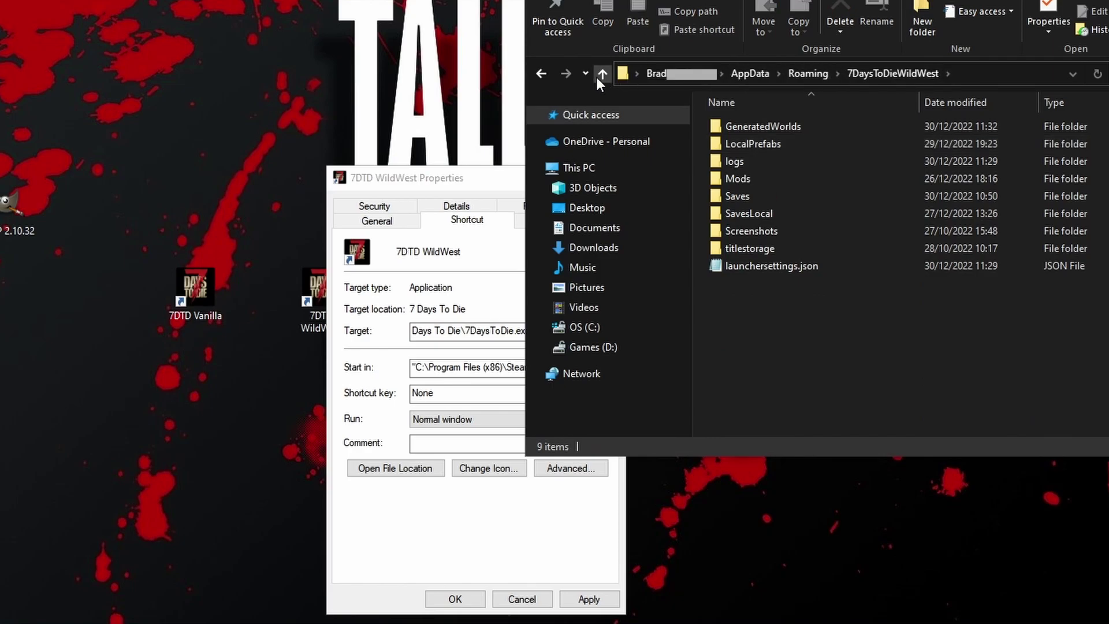
right_click(989, 72)
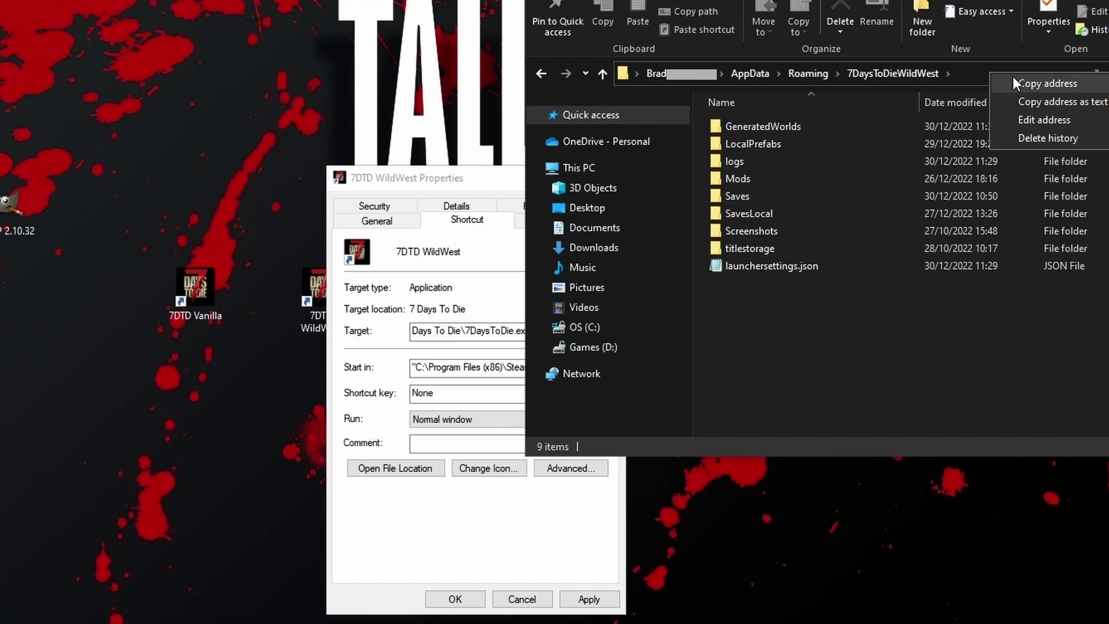
left_click(1059, 102)
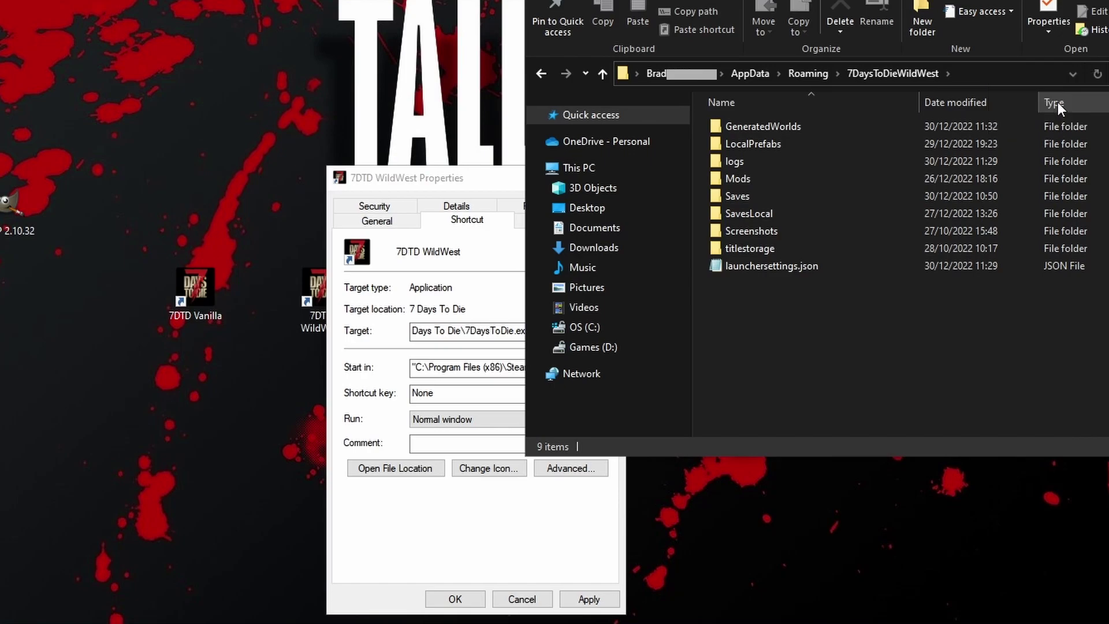
Paste the 7DaysToDieWildWest path into the Target, apply, close Explorer, and regroup the shortcuts
left_click(469, 179)
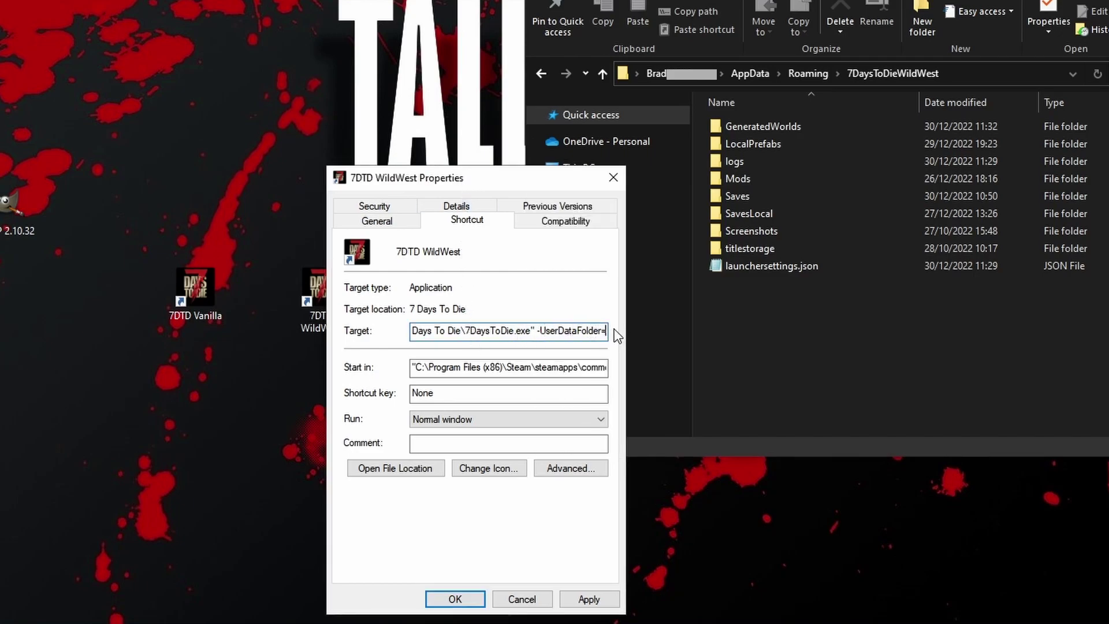
key("ctrl+v")
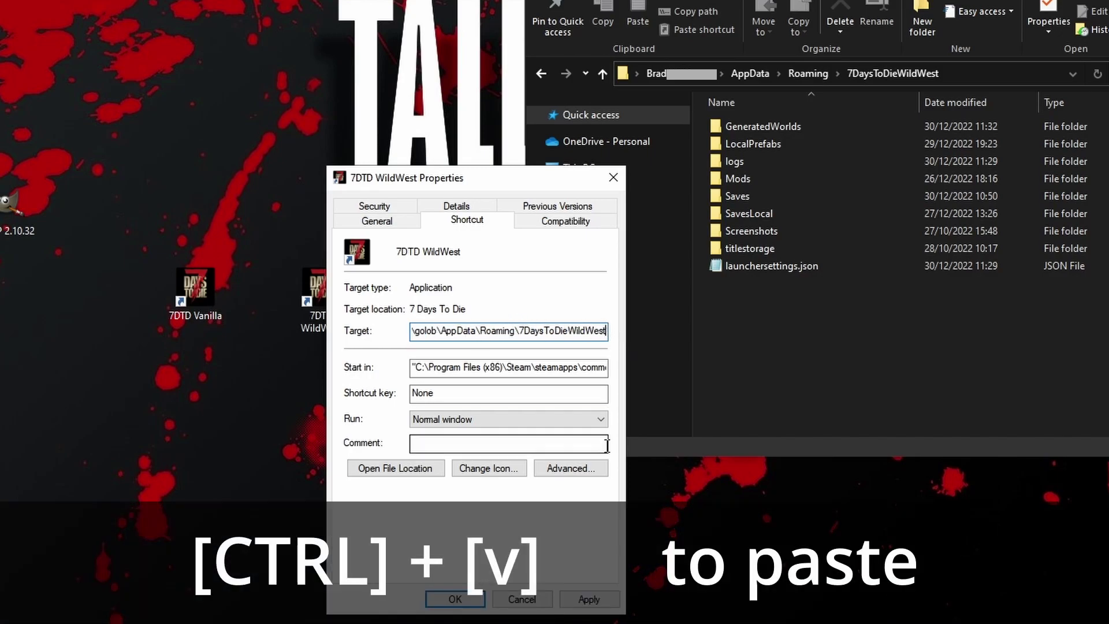
left_click(581, 601)
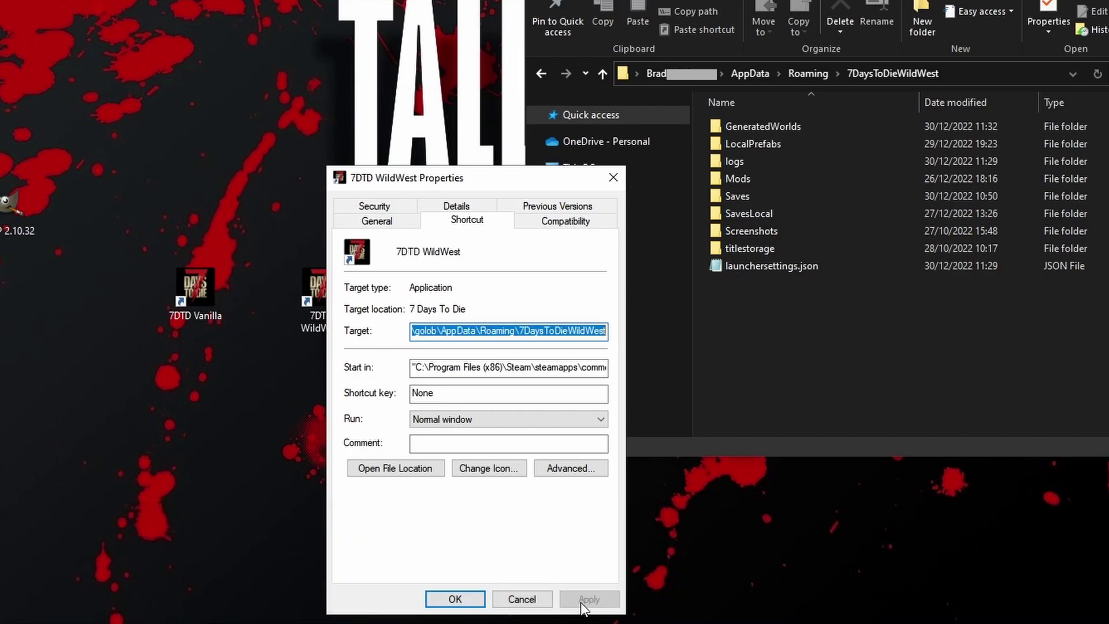
left_click(456, 599)
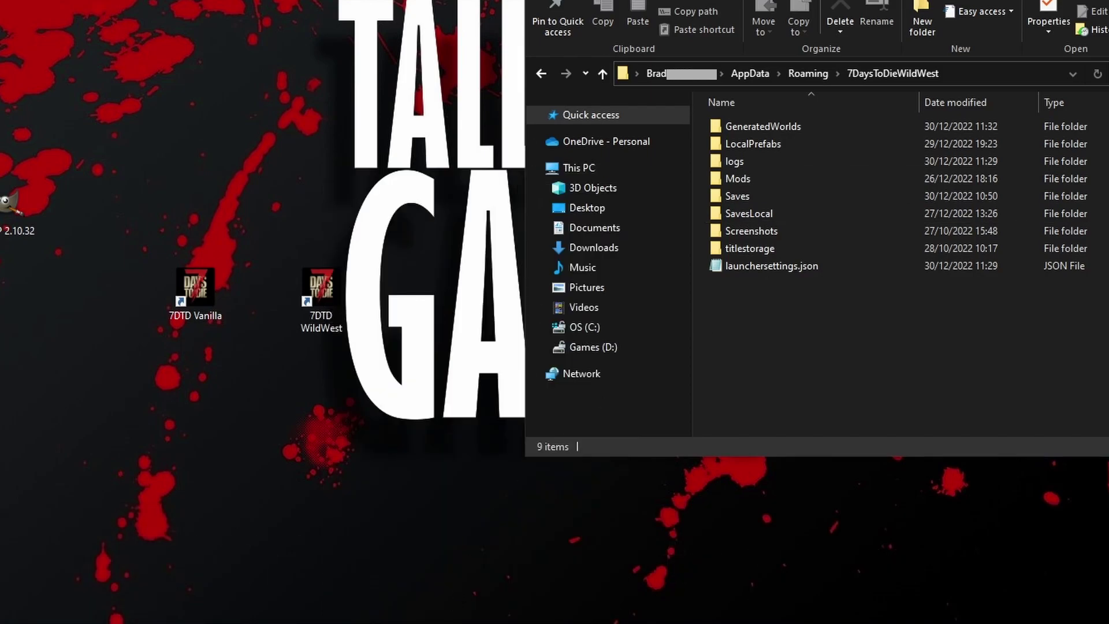
key("alt+F4")
left_click_drag(333, 290, 283, 291)
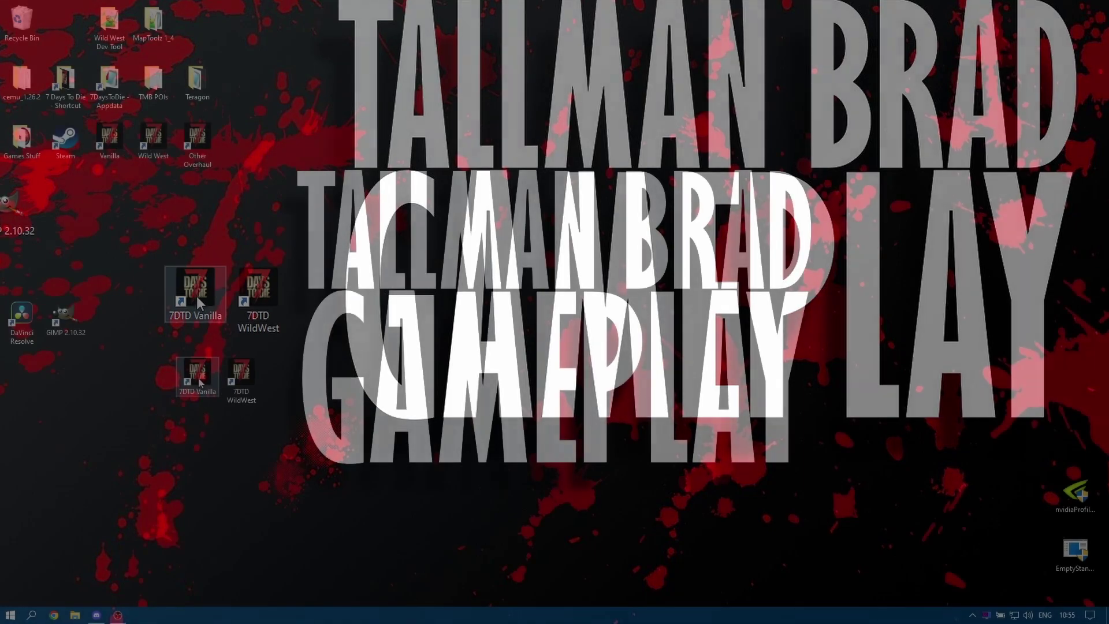
double_click(198, 375)
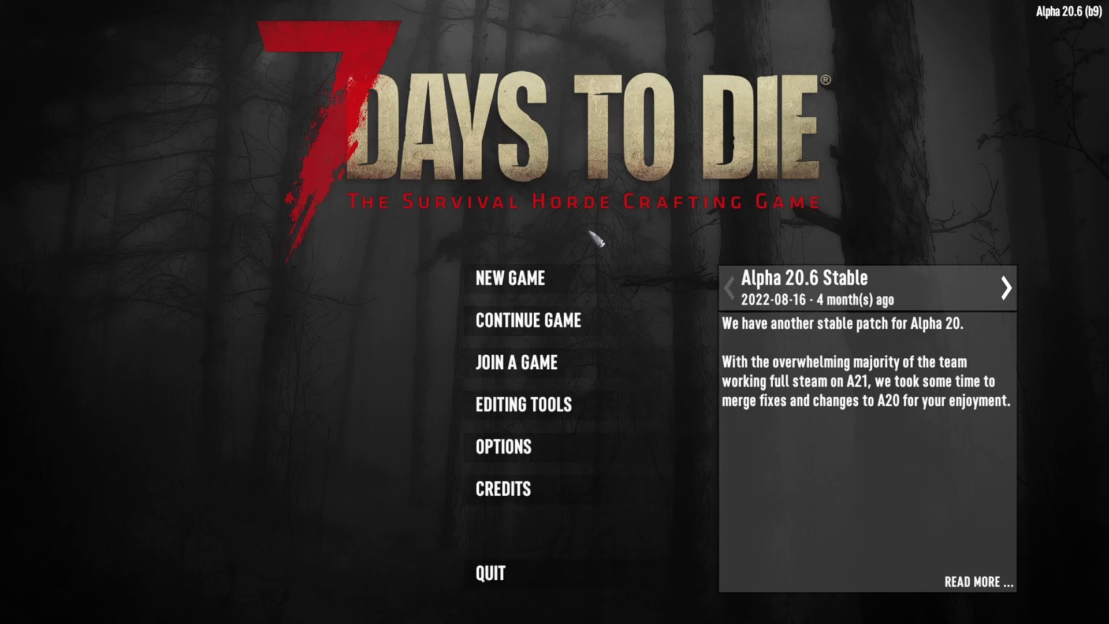
left_click(527, 328)
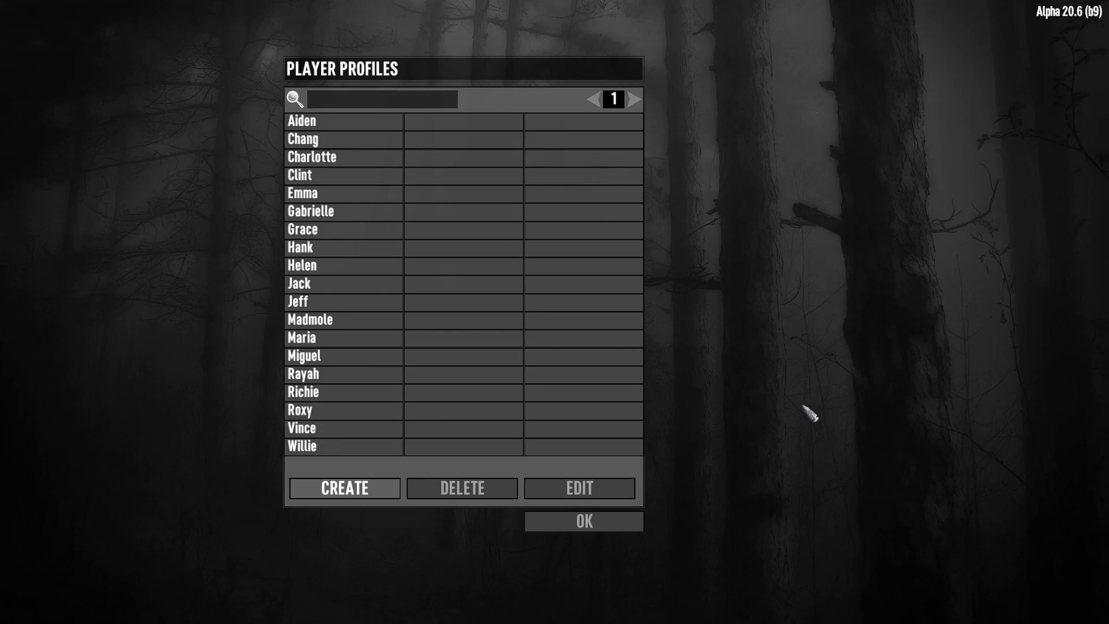
key("Escape")
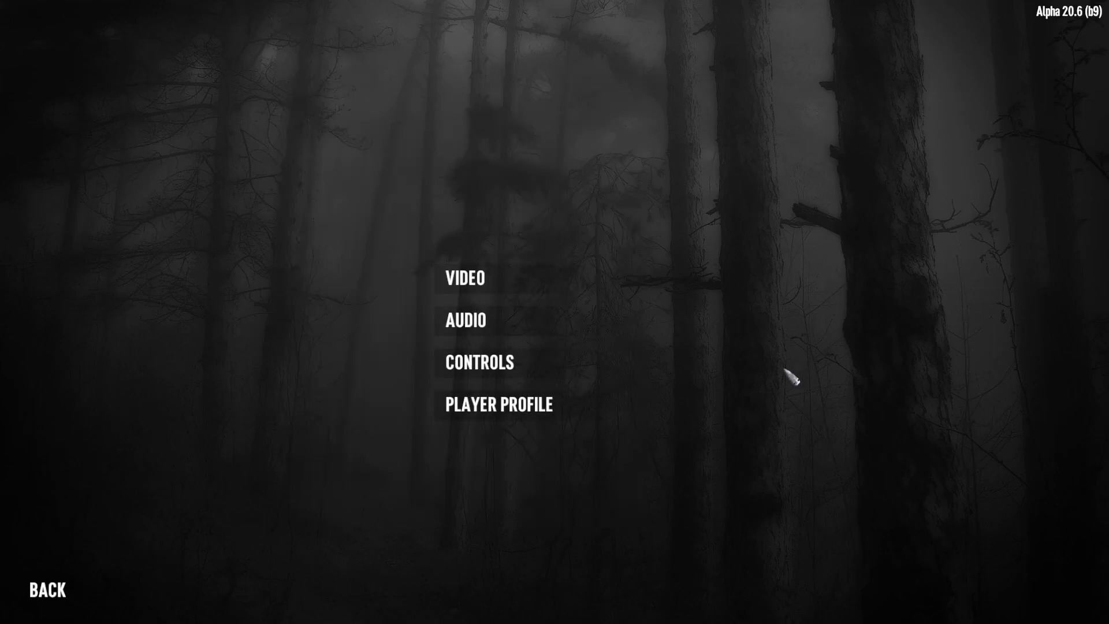
key("Escape")
left_click(512, 575)
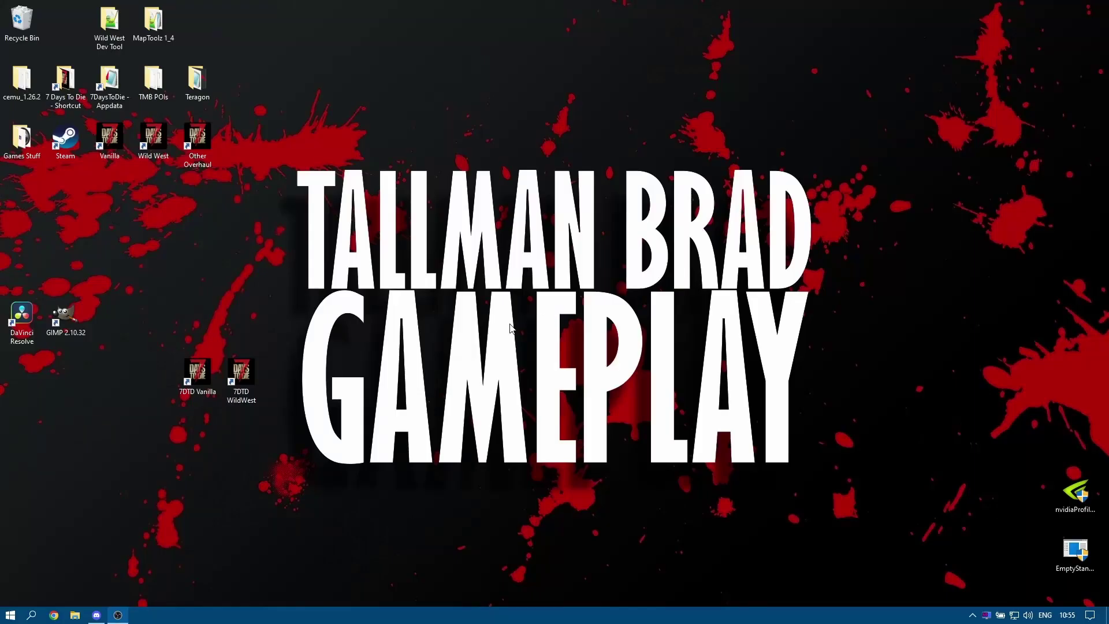
double_click(242, 373)
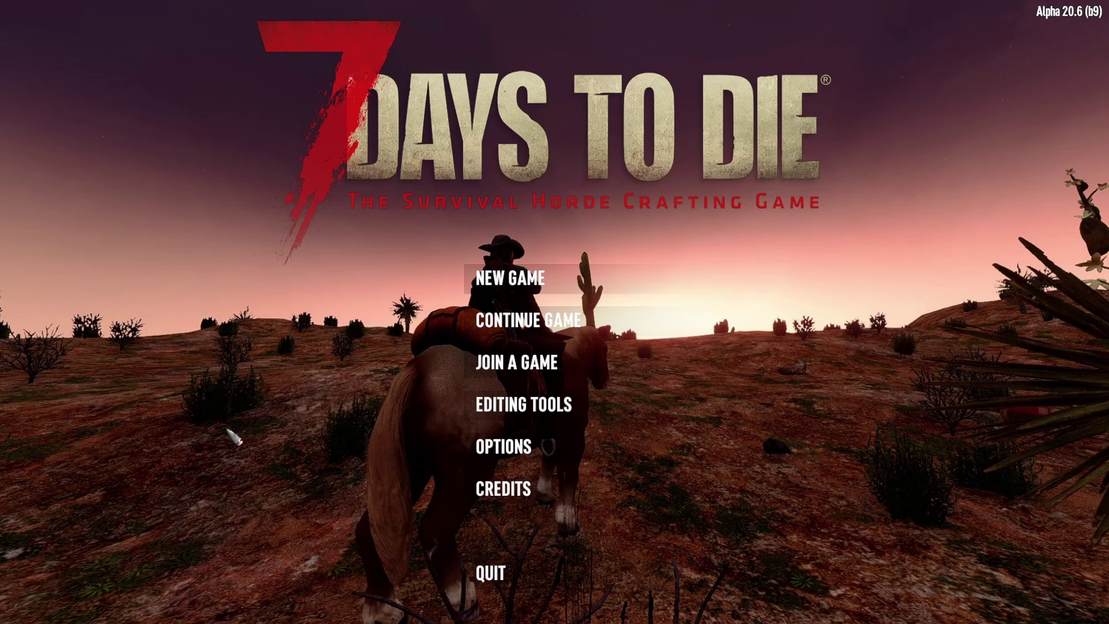
left_click(527, 322)
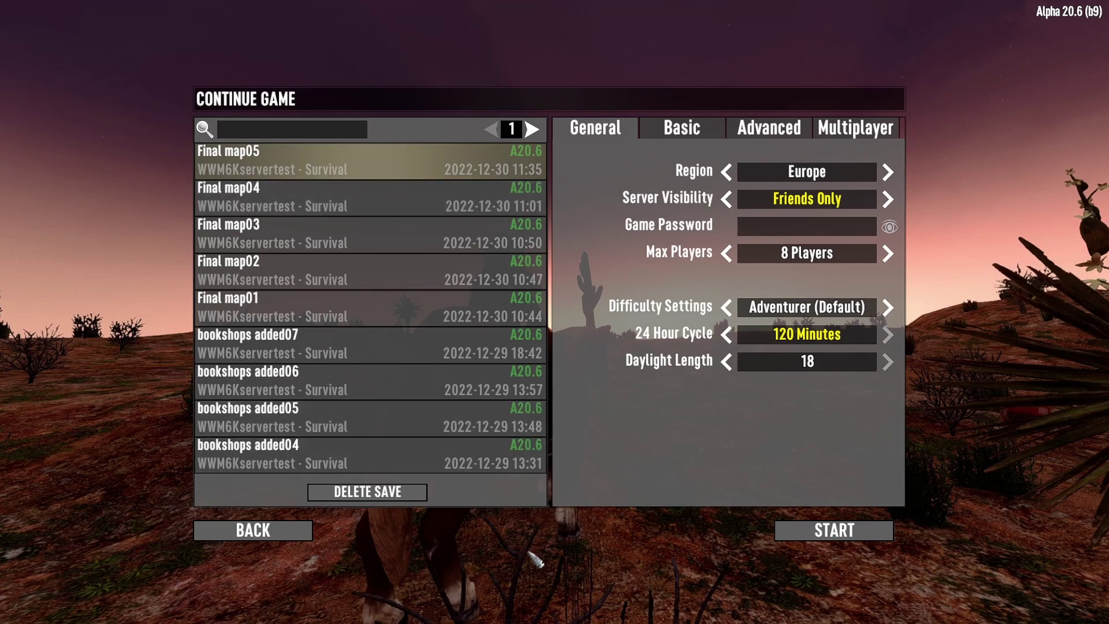
left_click(292, 534)
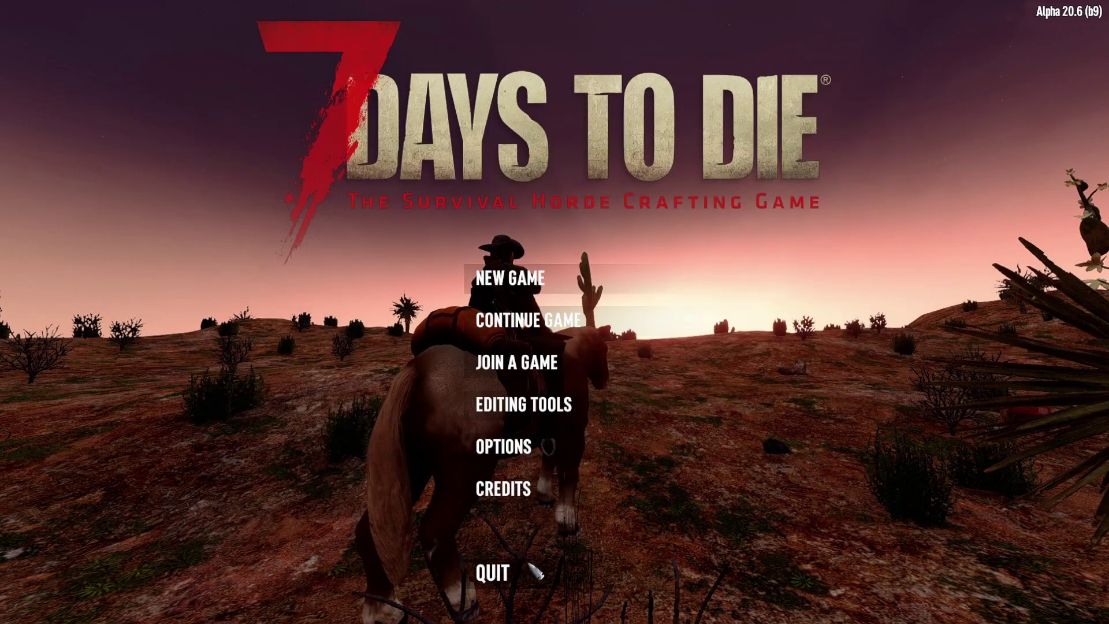